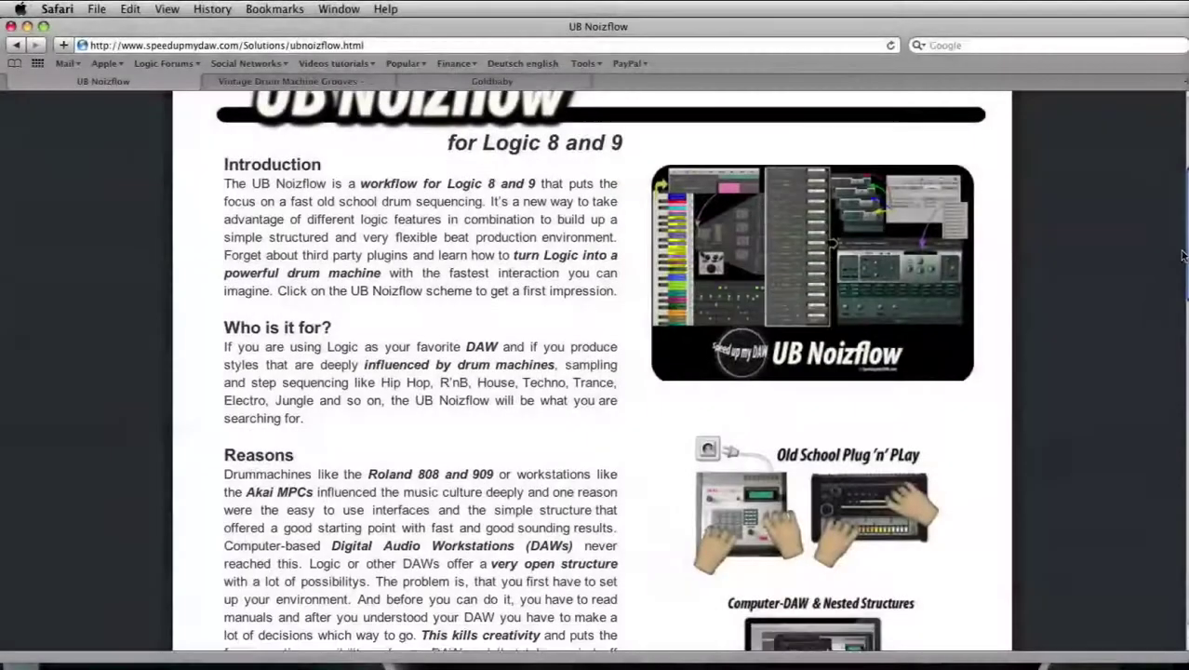
# Scroll the UB Noizflow page on speedupmydaw.com down to its Reasons section.
pyautogui.scroll(-3, 1178, 274)
pyautogui.moveTo(1178, 274); pyautogui.dragTo(1178, 342)
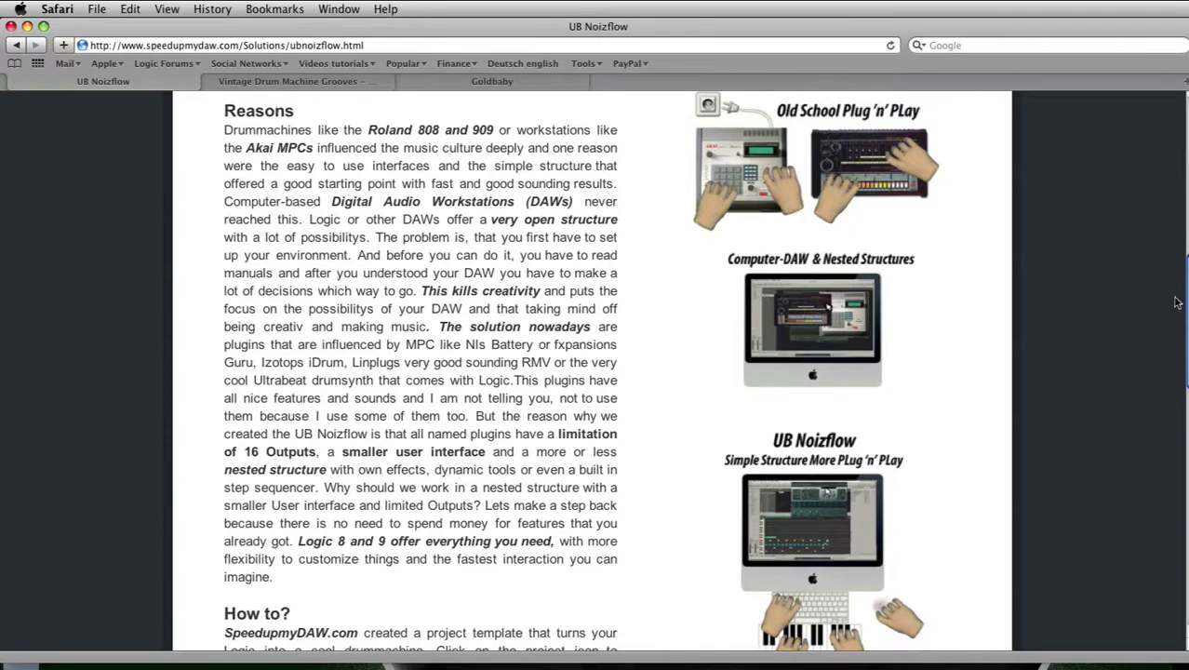
# Scroll to Video Tutorials and Option-click UB Noizflow.logic to download the template.
pyautogui.moveTo(1185, 279); pyautogui.dragTo(1185, 459)
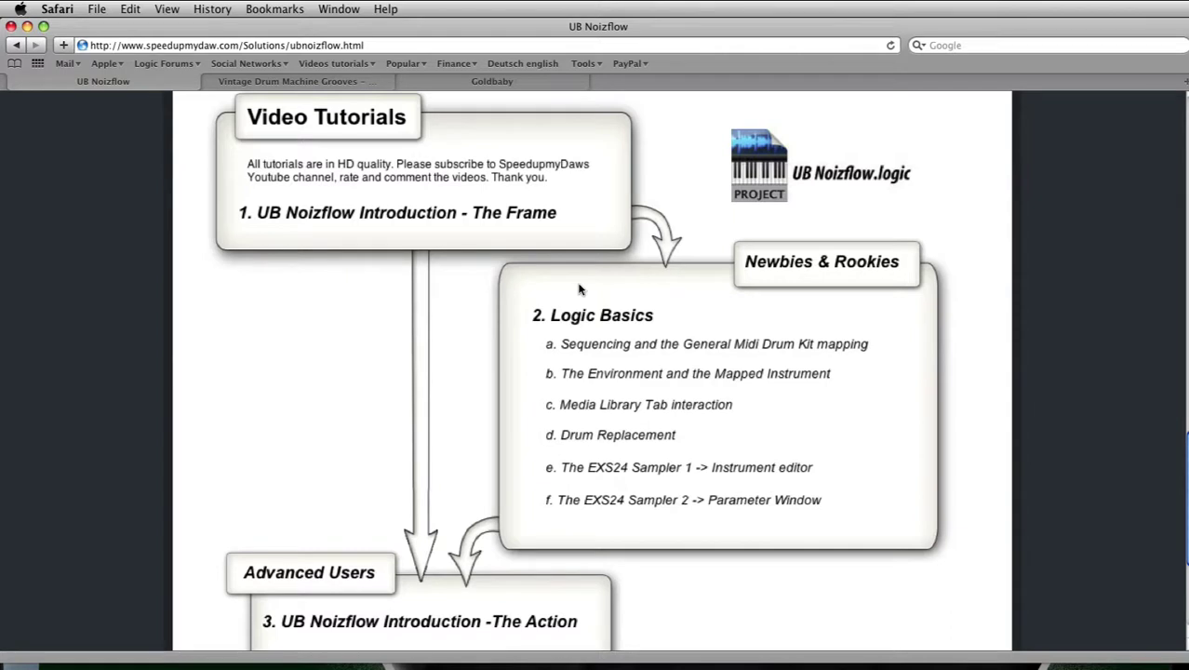
pyautogui.press('alt')
pyautogui.keyDown('alt'); pyautogui.click(749, 186); pyautogui.keyUp('alt')
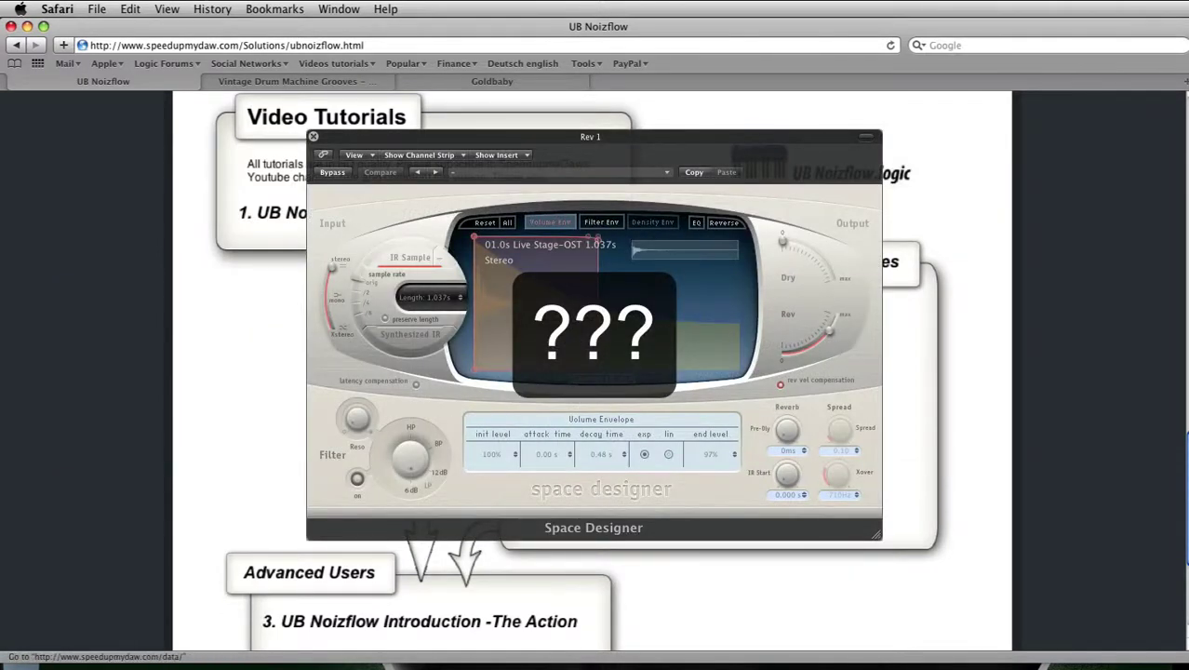
# Hold Option so the UB Noizflow.logic template link downloads again.
pyautogui.press('alt')
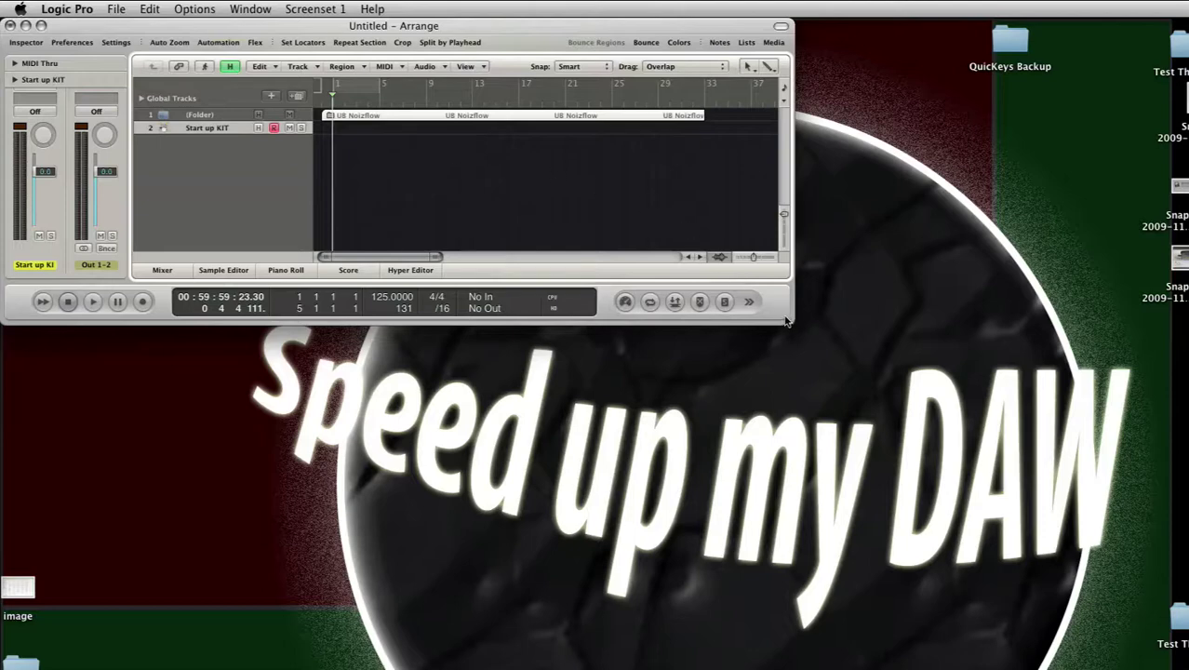
# Enlarge the Arrange window, make track rows taller, and open the Start up KIT's EXS24 sampler.
pyautogui.moveTo(787, 320); pyautogui.dragTo(1182, 651)
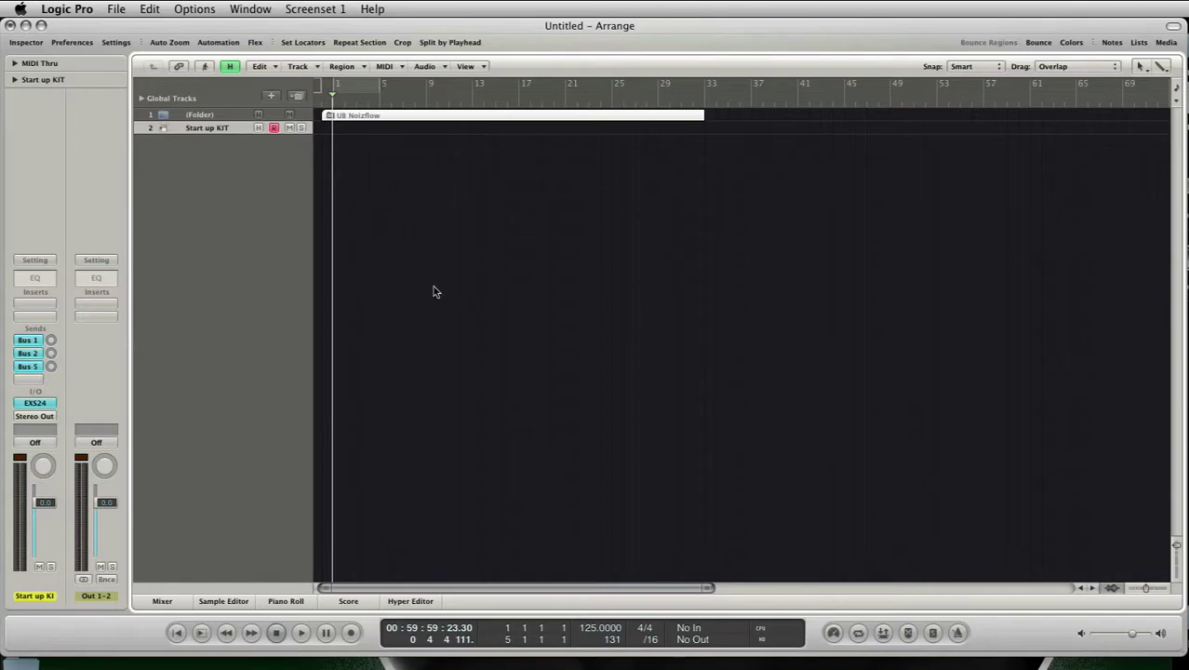
pyautogui.click(1177, 574)
pyautogui.click(1177, 574)
pyautogui.click(1176, 574)
pyautogui.click(1177, 574)
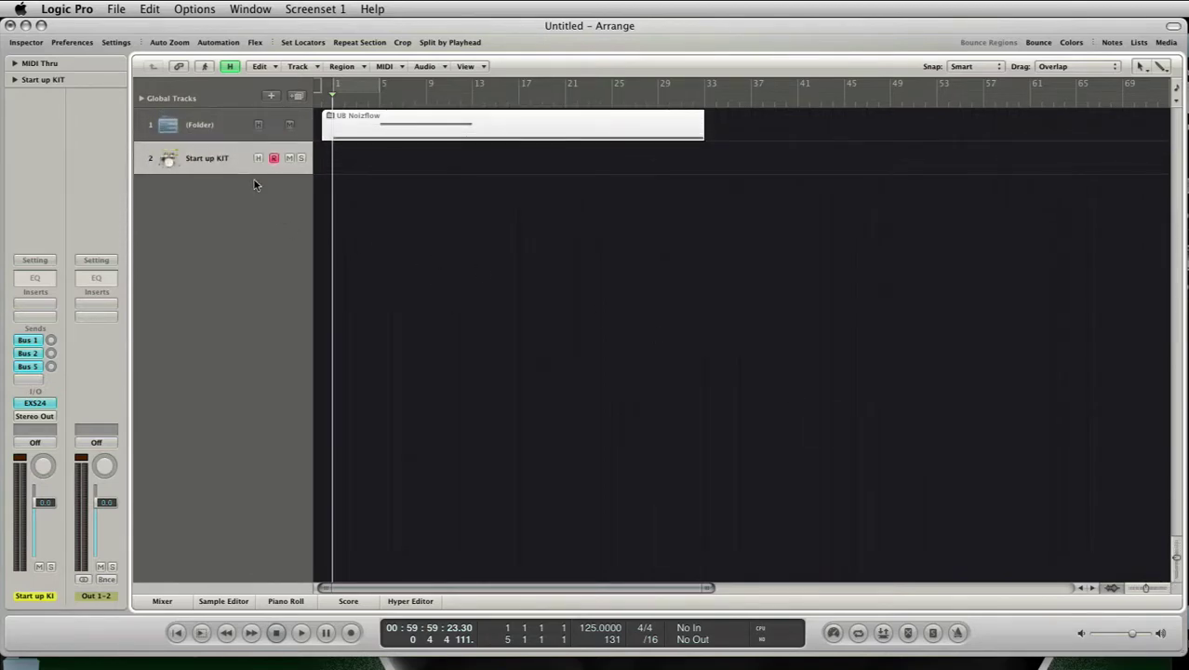
pyautogui.click(36, 404)
pyautogui.moveTo(602, 153); pyautogui.dragTo(585, 161)
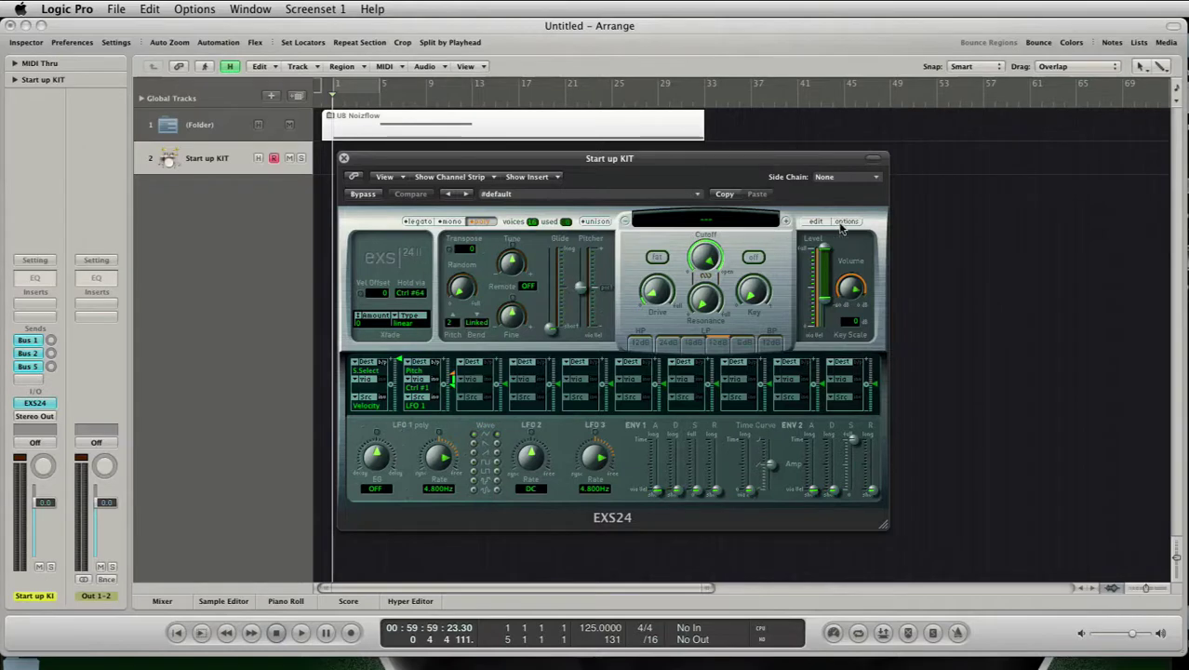
# Load Factory > 03 Drums & Percussion > 01 Acoustic Drum Kits > Dry Standard Kit and open its Instrument Editor.
pyautogui.click(716, 220)
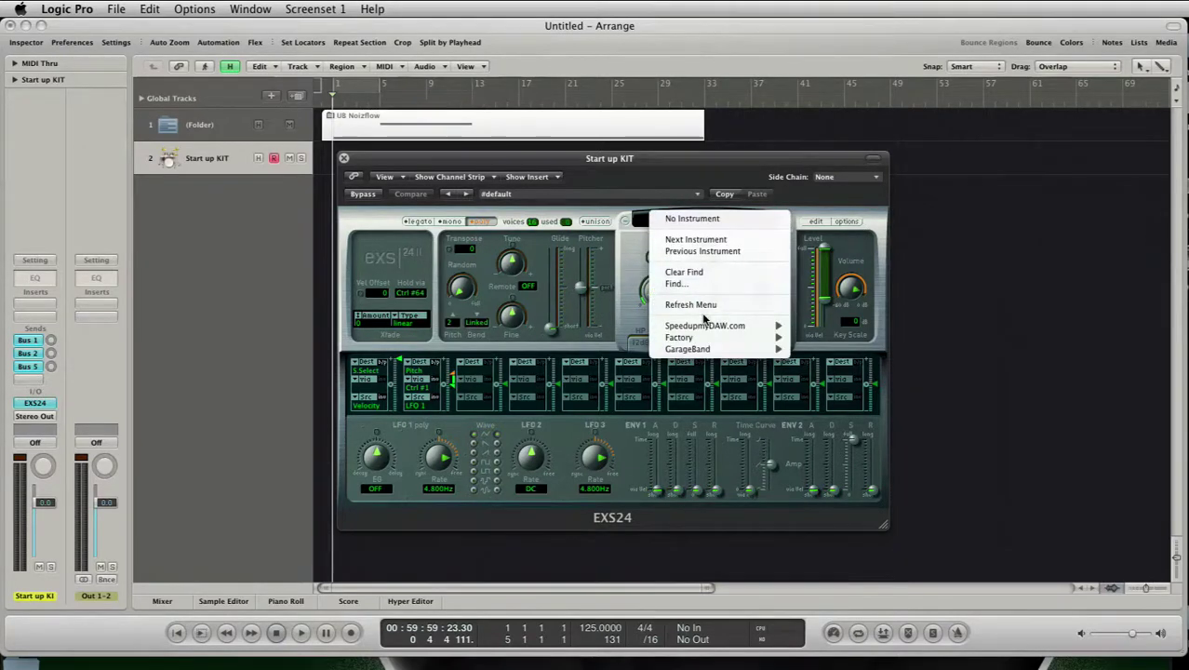
pyautogui.moveTo(724, 339)
pyautogui.moveTo(865, 360)
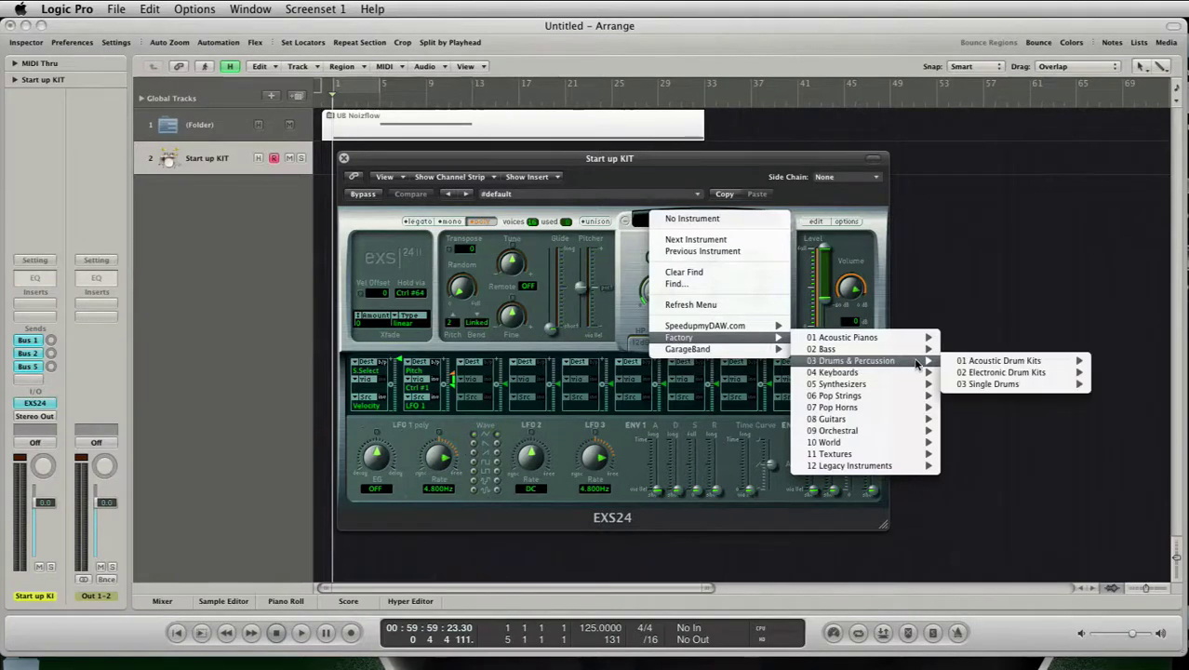
pyautogui.moveTo(976, 363)
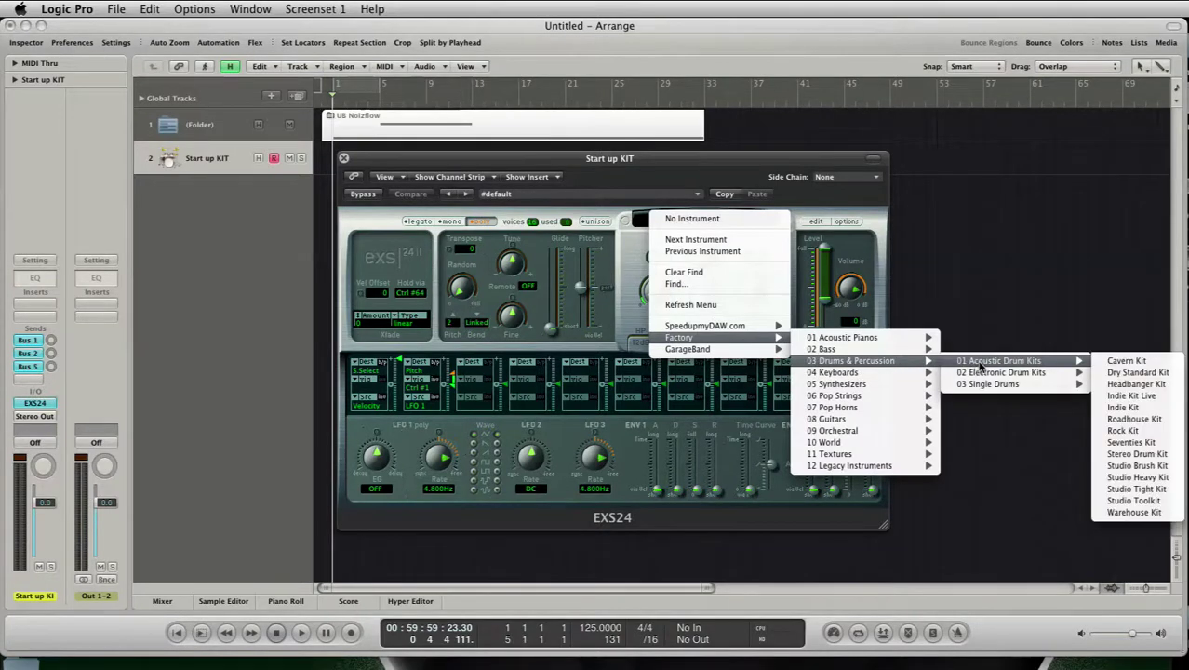
pyautogui.click(1104, 371)
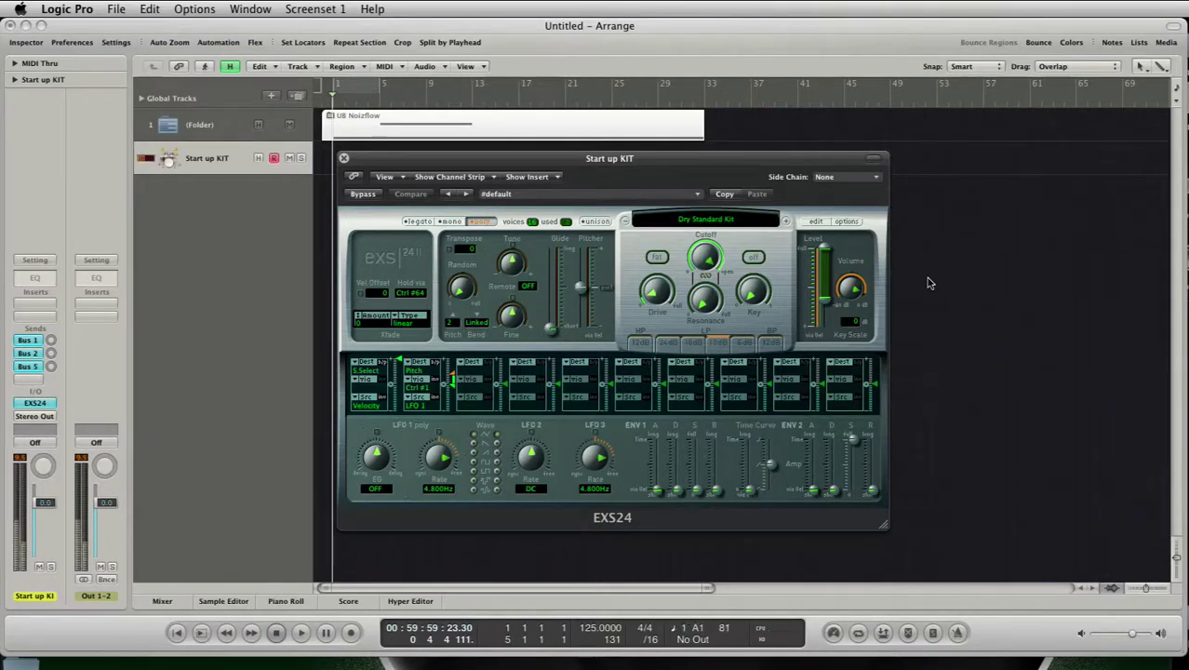
pyautogui.click(814, 221)
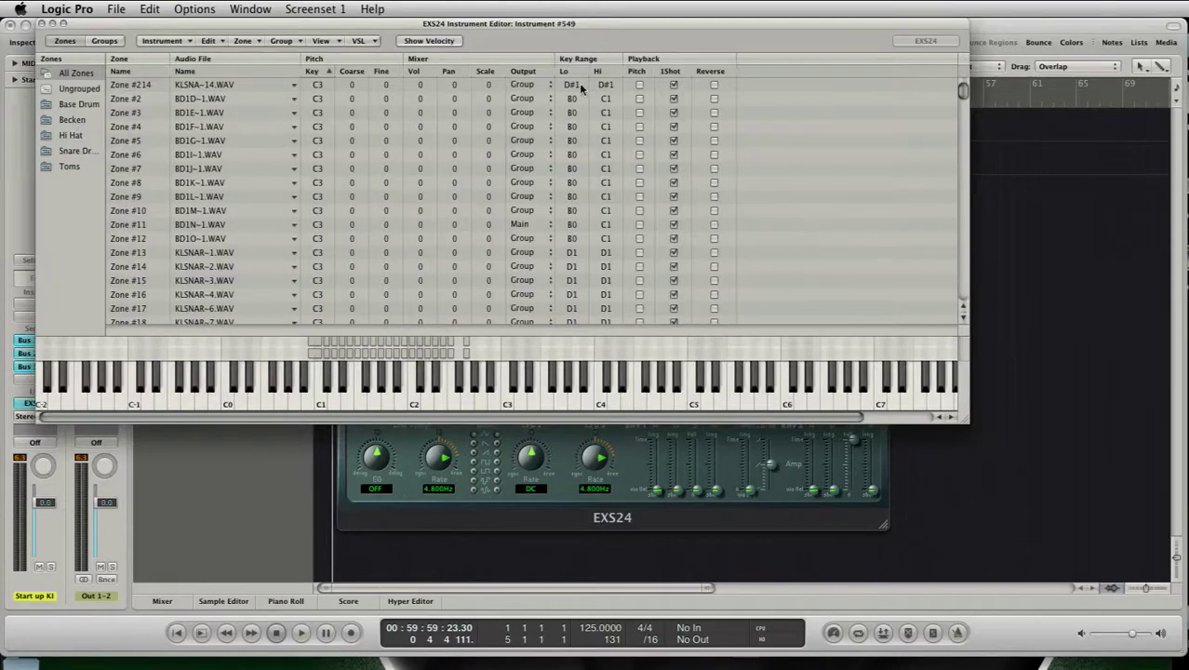
# Close the editor, enable the filter with cutoff 49.4% and added drive, and lower ENV2 sustain.
pyautogui.click(42, 24)
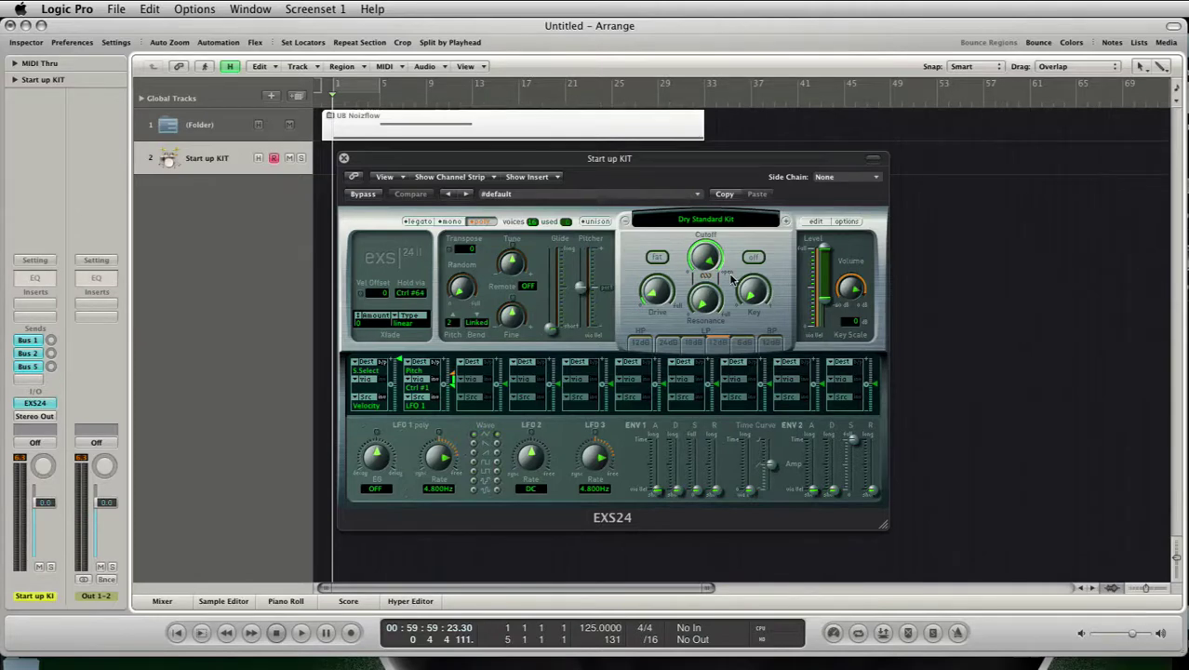
pyautogui.moveTo(707, 256); pyautogui.dragTo(684, 314)
pyautogui.click(753, 257)
pyautogui.moveTo(712, 263); pyautogui.dragTo(715, 253)
pyautogui.click(706, 295)
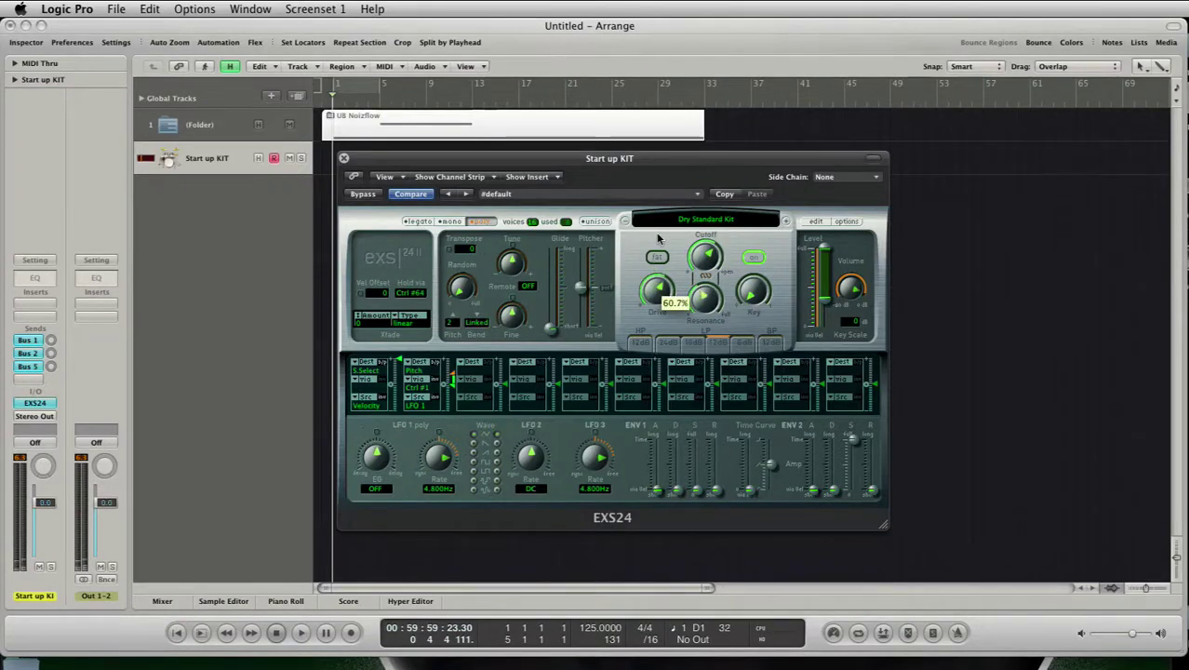
pyautogui.moveTo(858, 265)
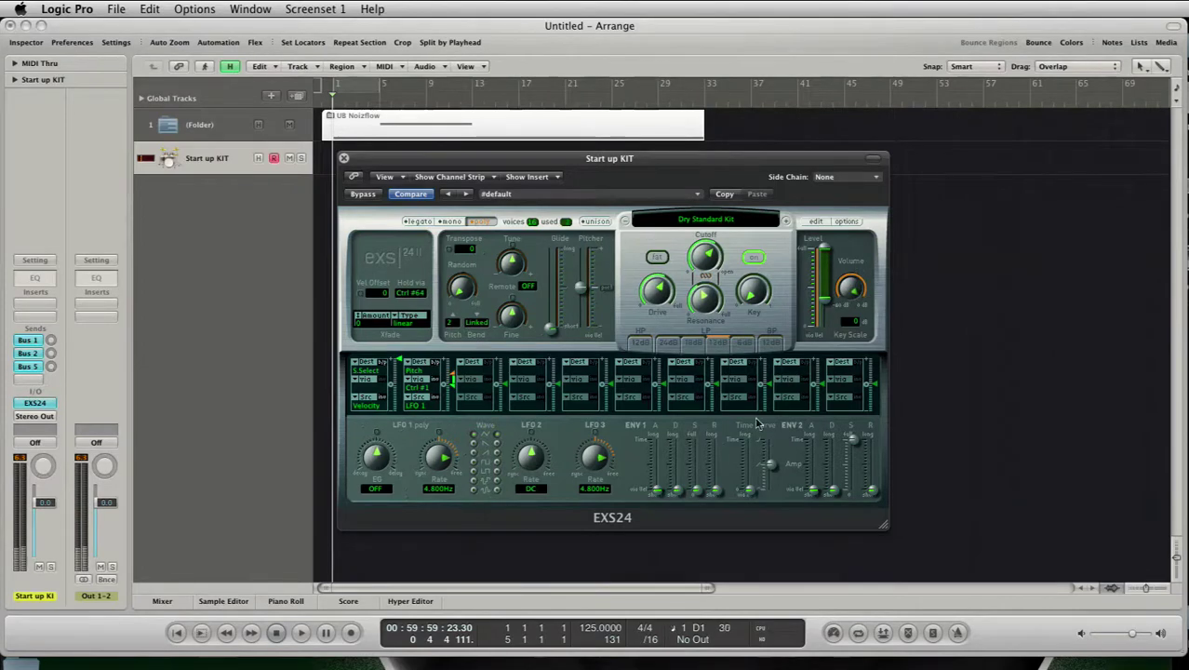
pyautogui.moveTo(853, 443); pyautogui.dragTo(832, 476)
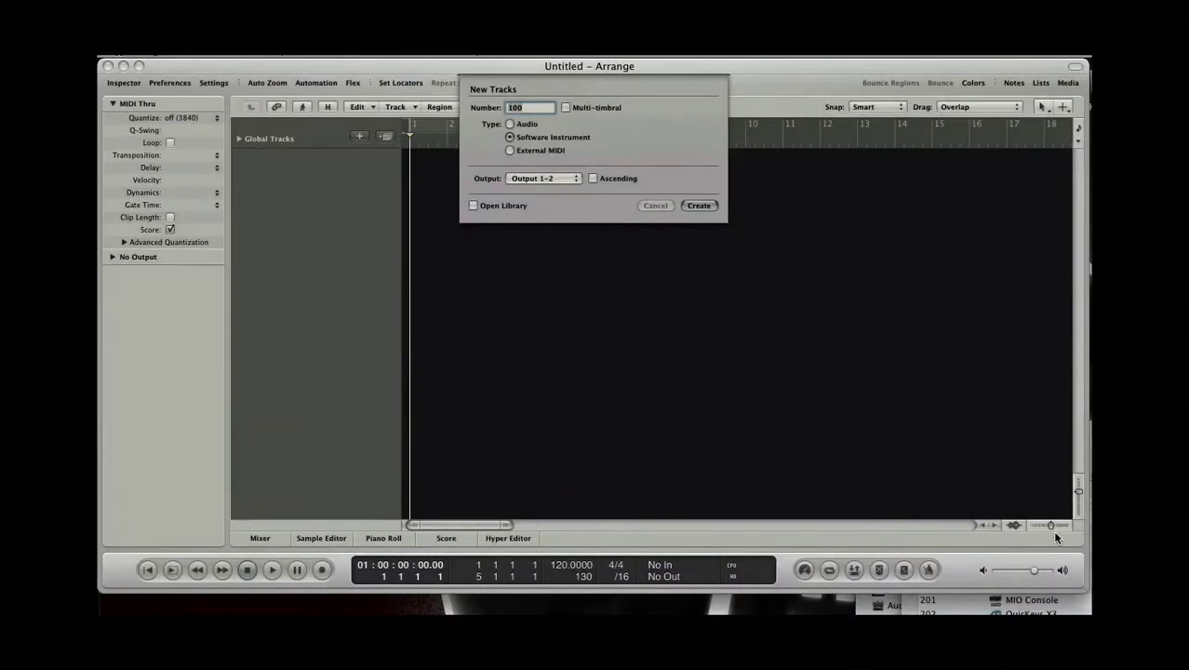
# Create 100 software instrument tracks with stereo EXS24 and draw two drum notes around C1.
pyautogui.press('Return')
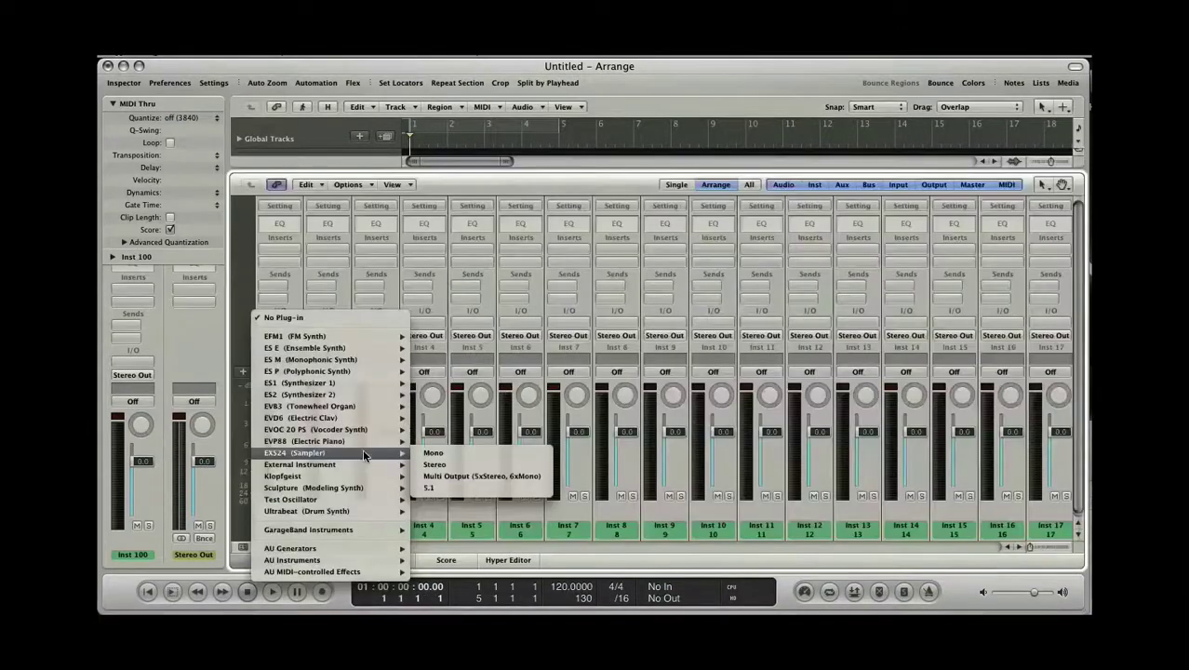
pyautogui.click(445, 465)
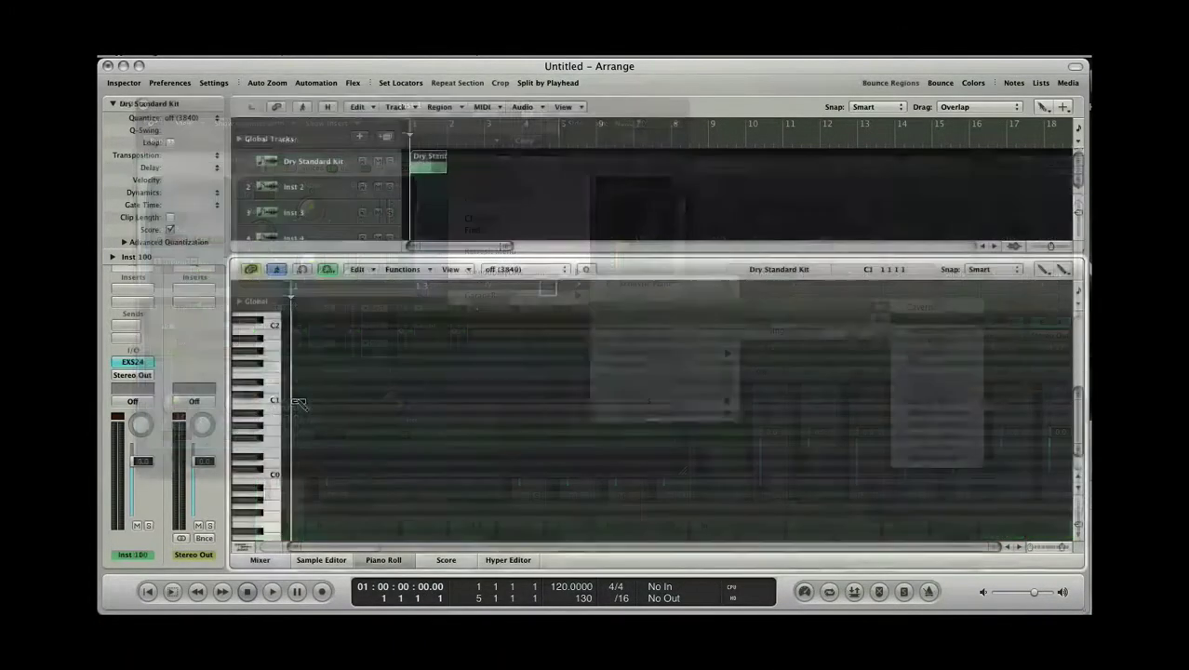
pyautogui.click(308, 402)
pyautogui.click(316, 391)
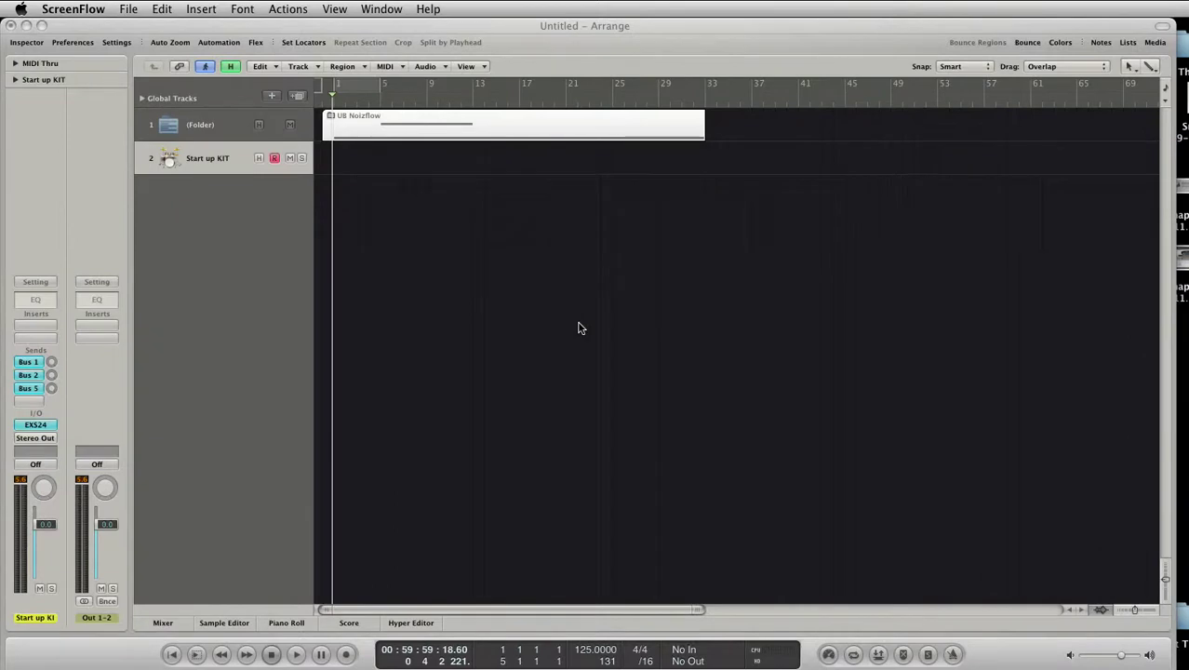
# Browse the Library's drum kits and load Roadhouse Kit, then Indie Kit Live, into the Start up KIT sampler.
pyautogui.click(1153, 43)
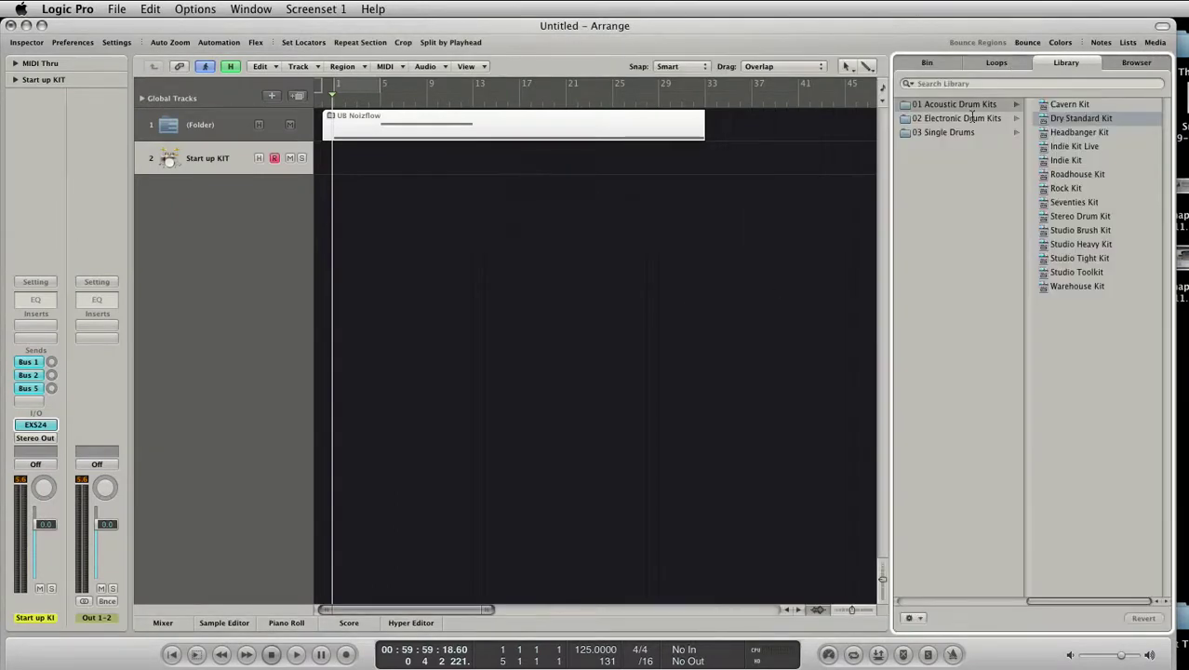
pyautogui.click(972, 118)
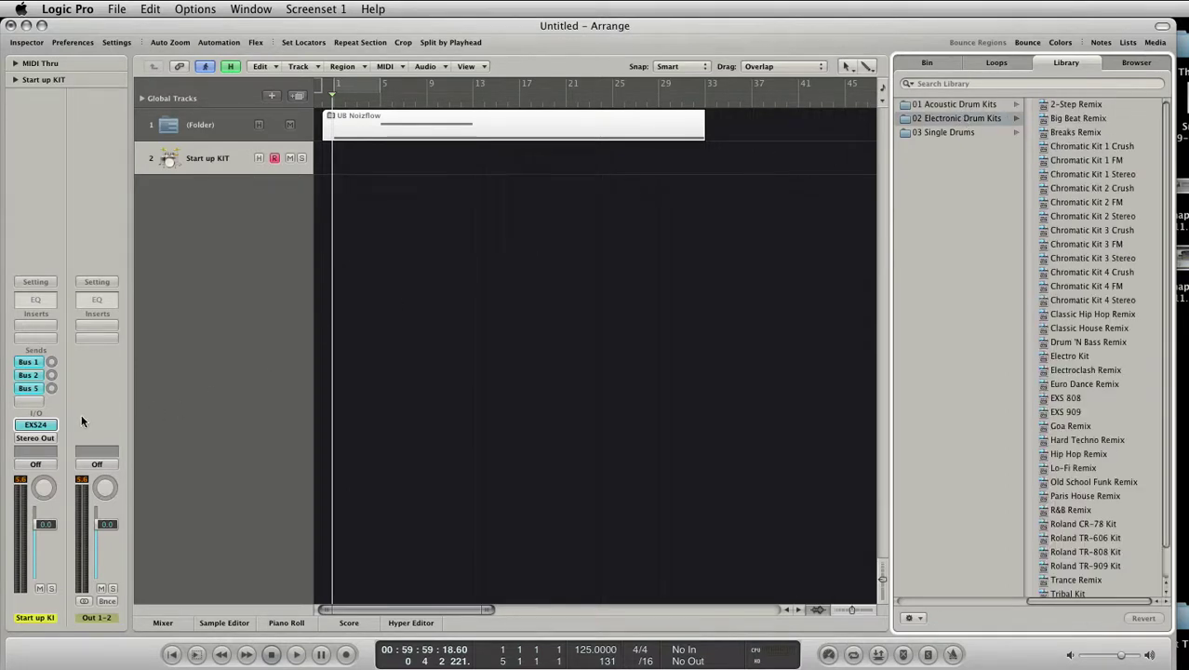
pyautogui.click(55, 426)
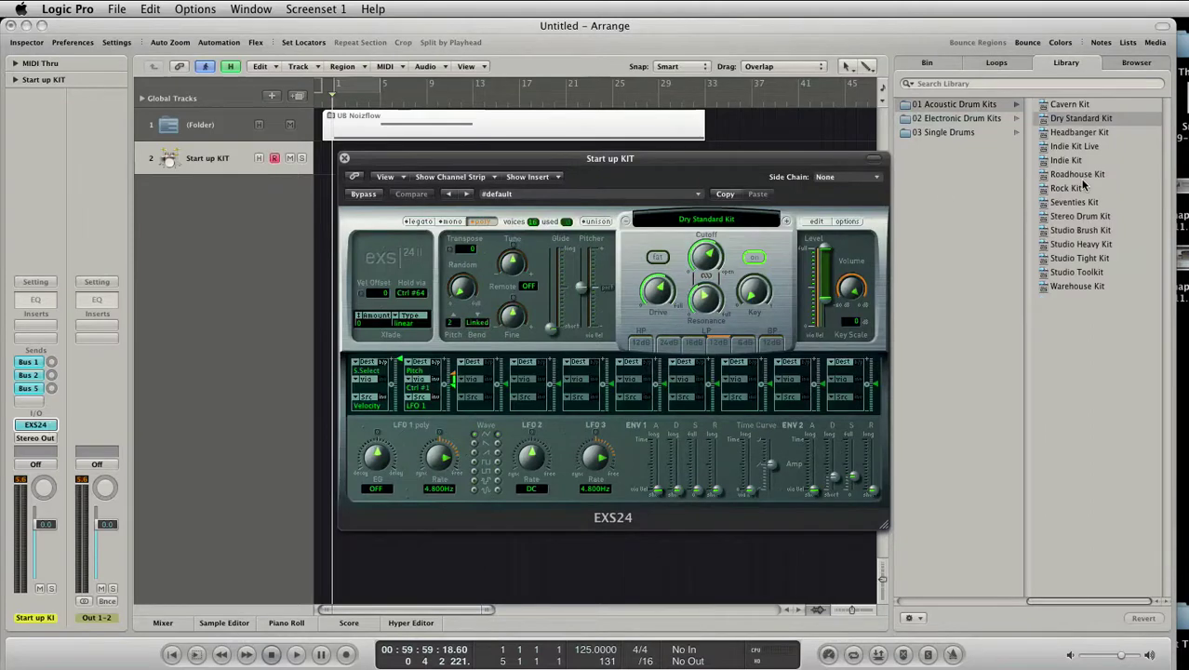
pyautogui.click(1079, 175)
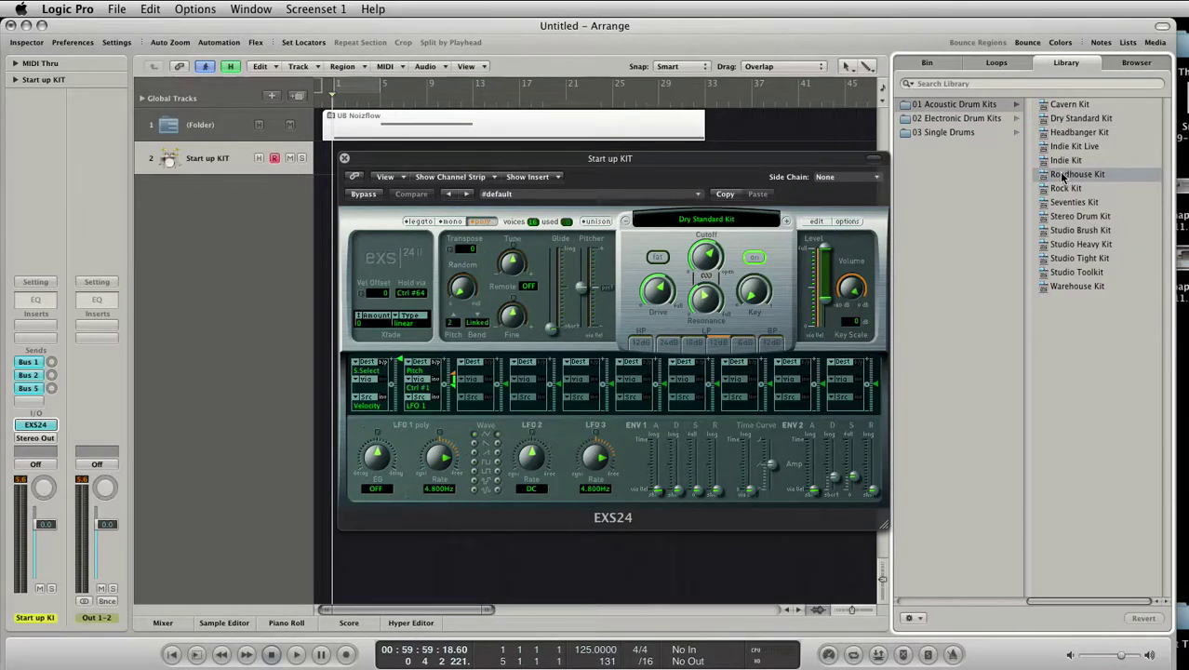
pyautogui.click(1086, 146)
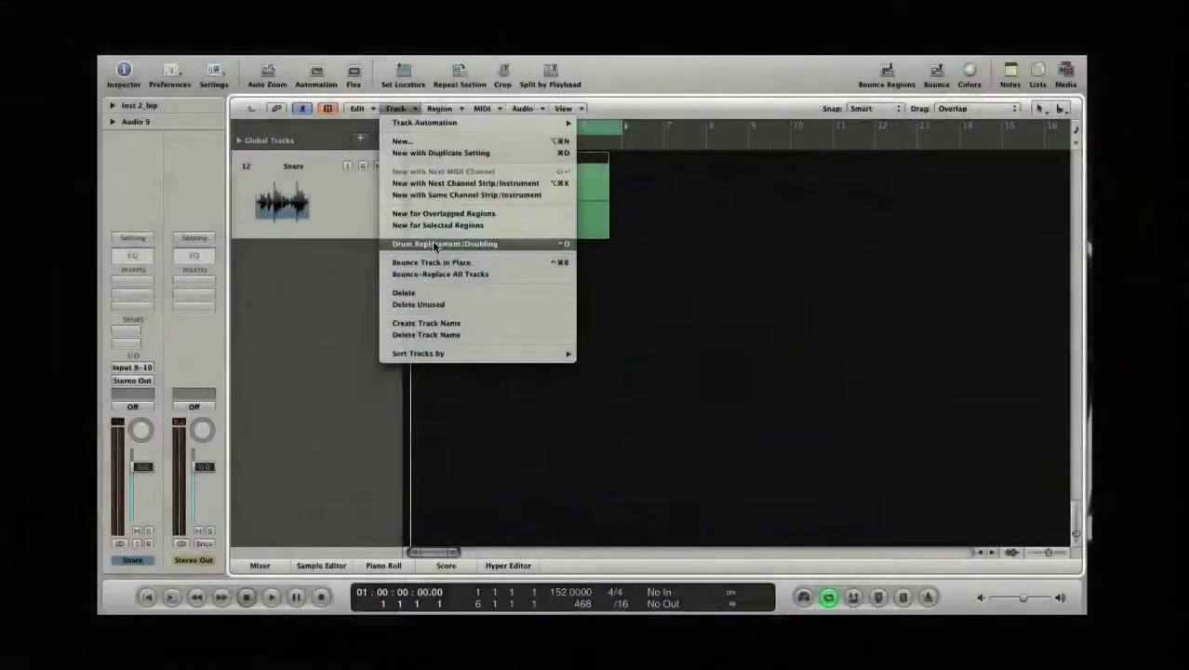
# Start Drum Replacement on the Snare audio, move its dialog aside, and select the new Snare + track.
pyautogui.click(432, 243)
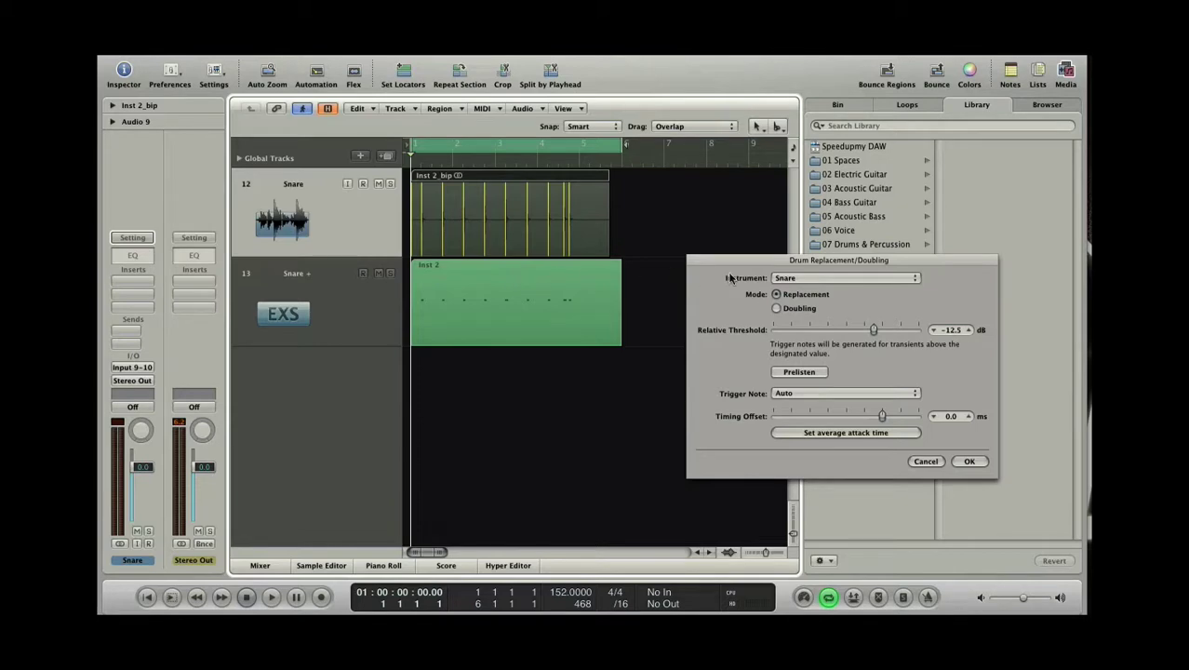
pyautogui.moveTo(751, 261); pyautogui.dragTo(711, 235)
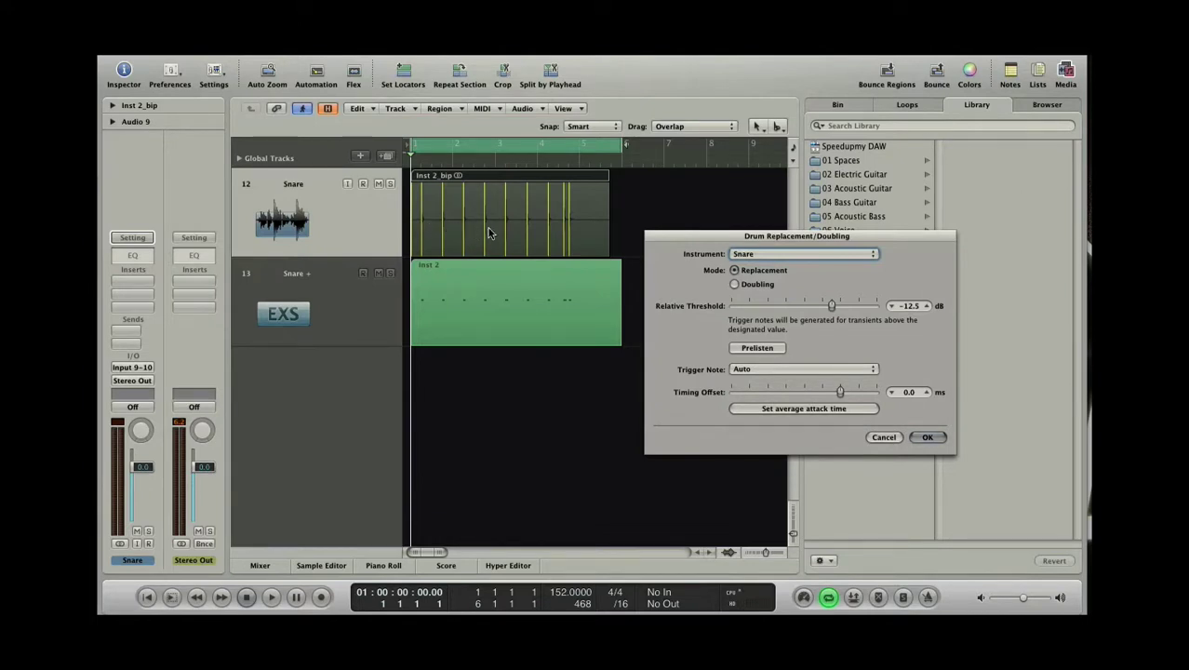
pyautogui.click(329, 282)
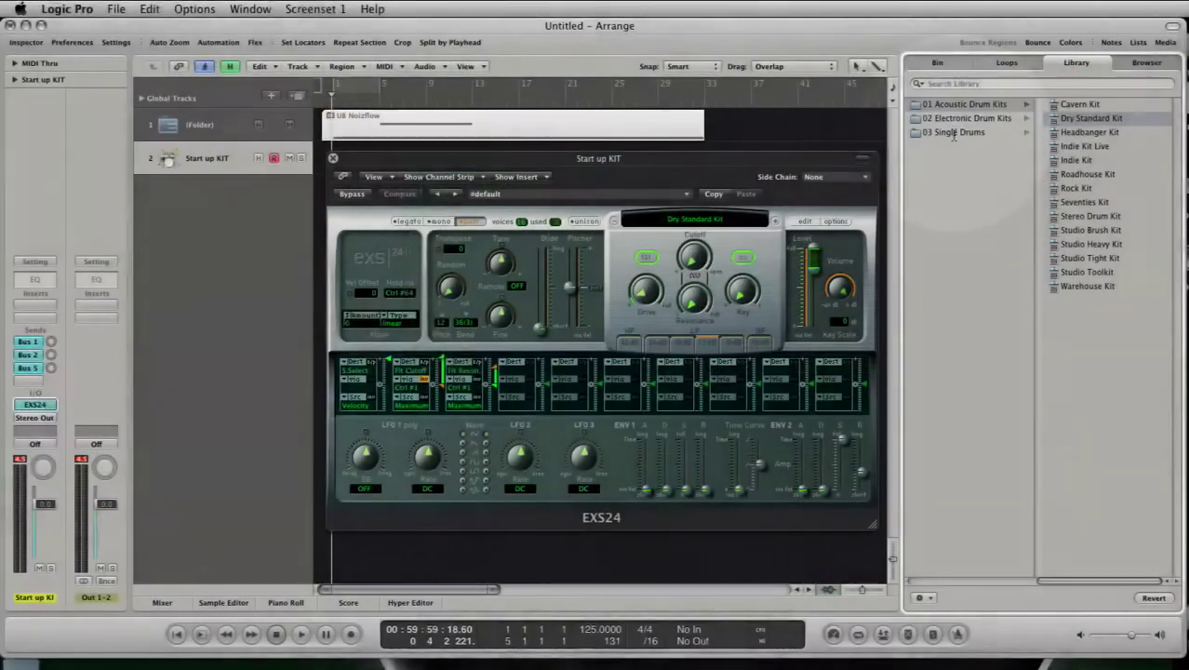
# Load Electronic Kick C1 1 from Single Drums > 01 Kicks > Electronic Kicks and open its Instrument Editor.
pyautogui.click(953, 133)
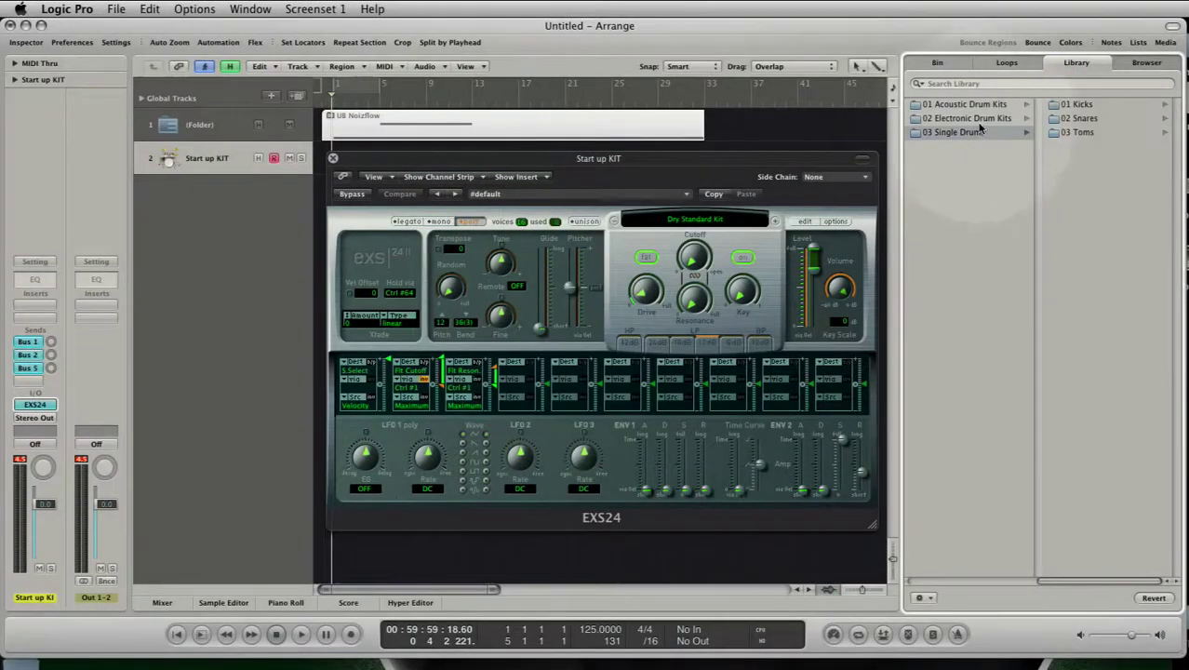
pyautogui.click(1087, 106)
pyautogui.click(1098, 119)
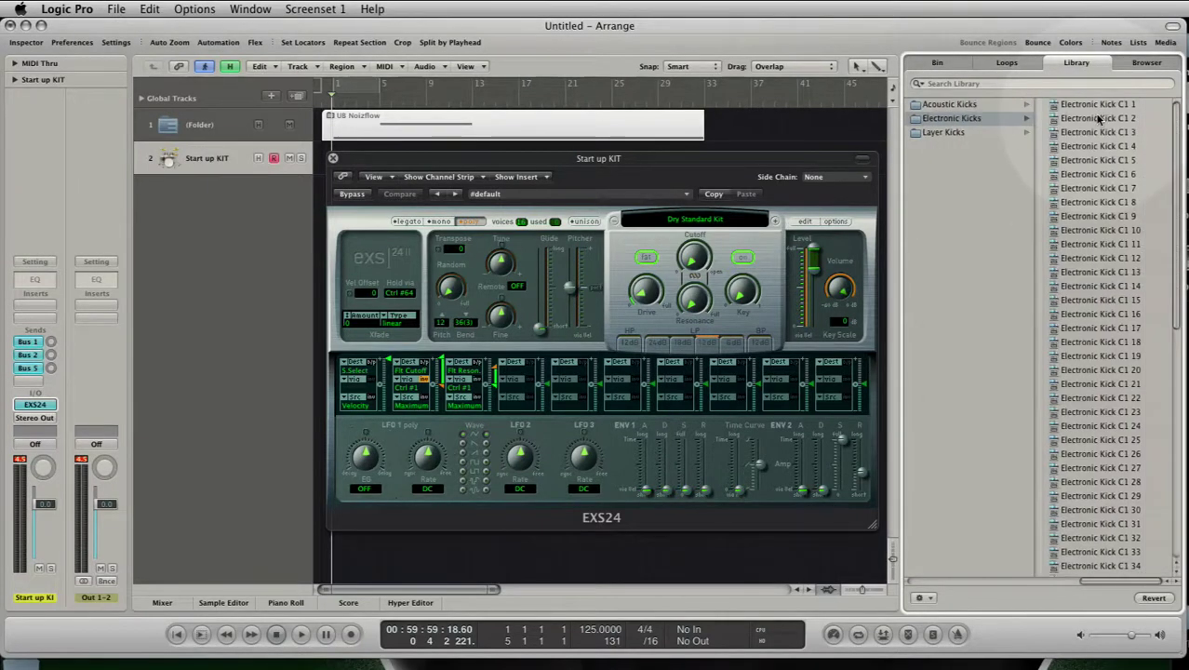
pyautogui.click(1099, 105)
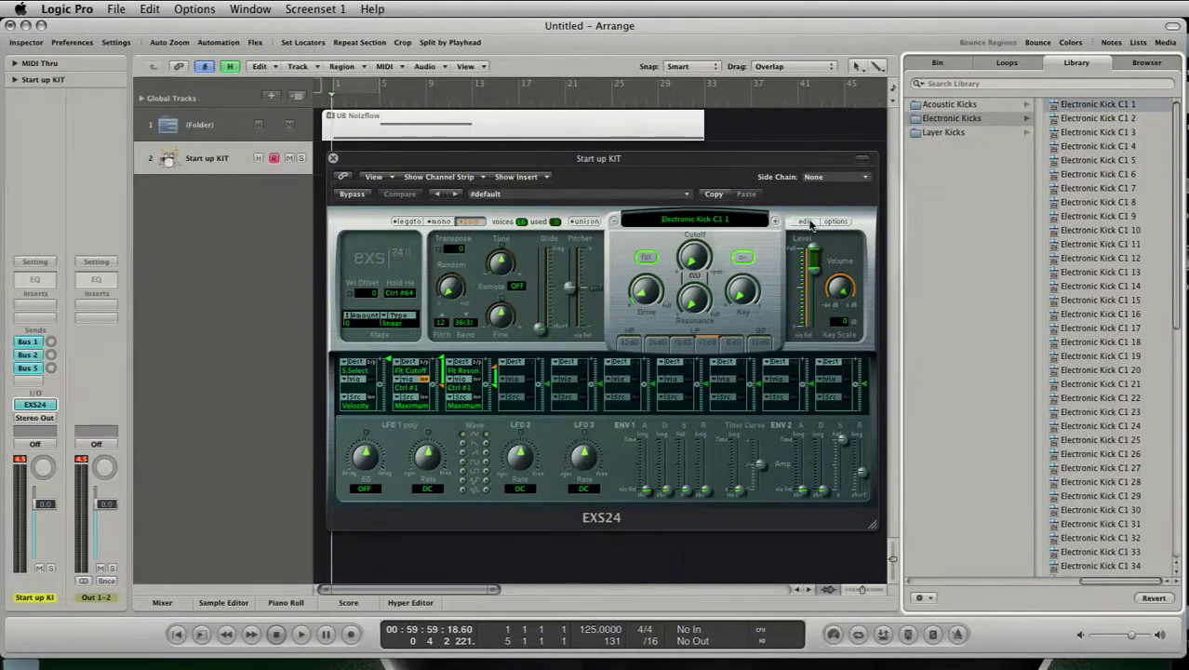
pyautogui.click(811, 222)
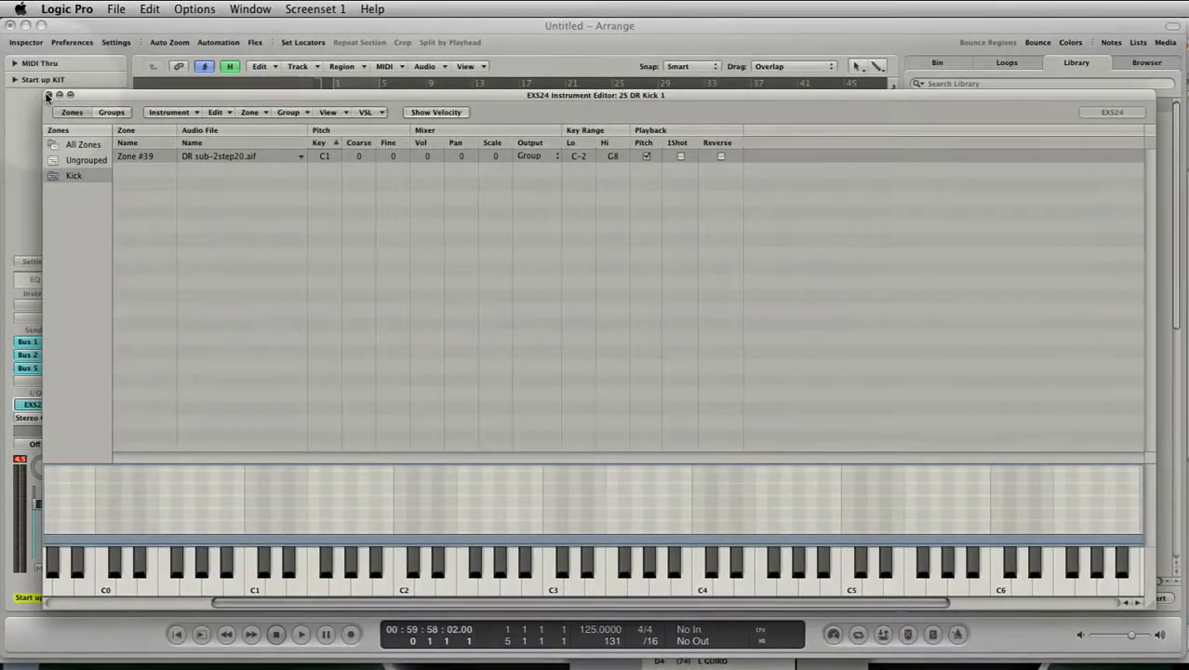
# Close the EXS24 Instrument Editor and browse Library 02 Snares > Electronic Snares.
pyautogui.click(48, 95)
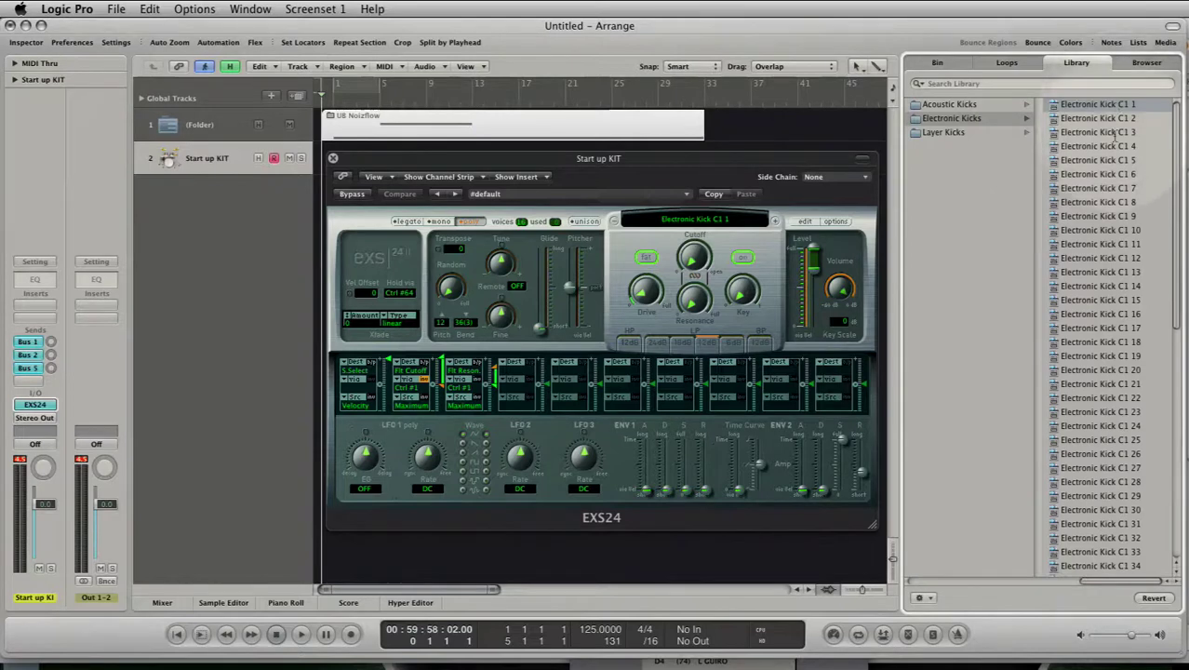
pyautogui.hscroll(-3, 1011, 145)
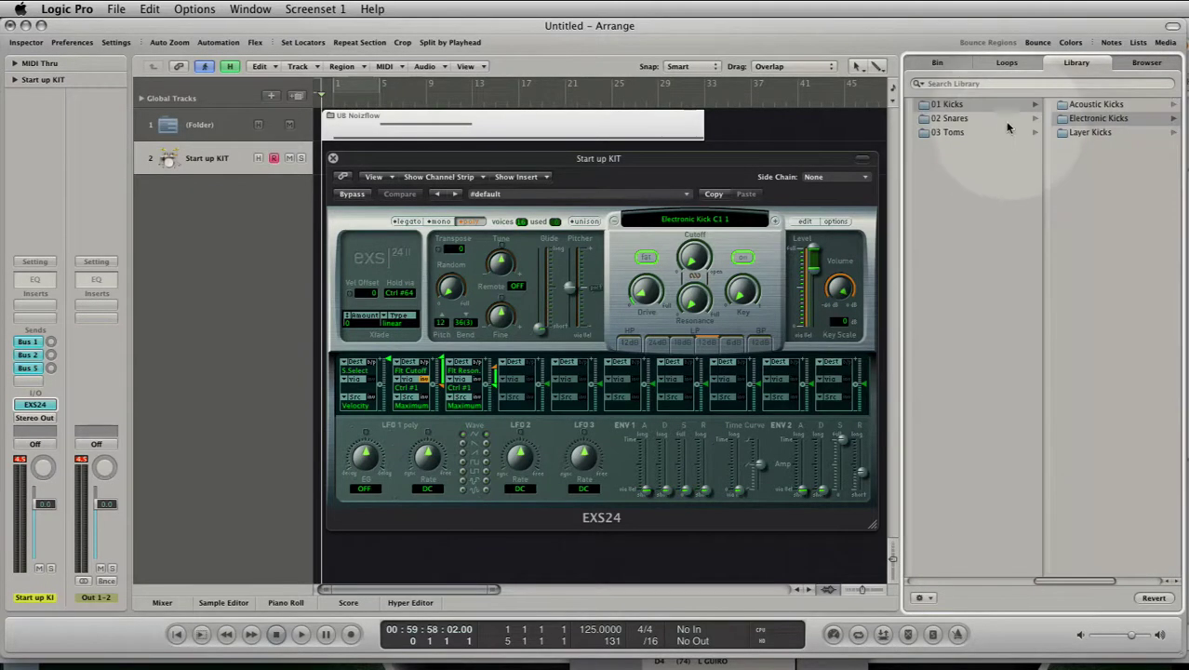
pyautogui.click(1004, 116)
pyautogui.click(1107, 118)
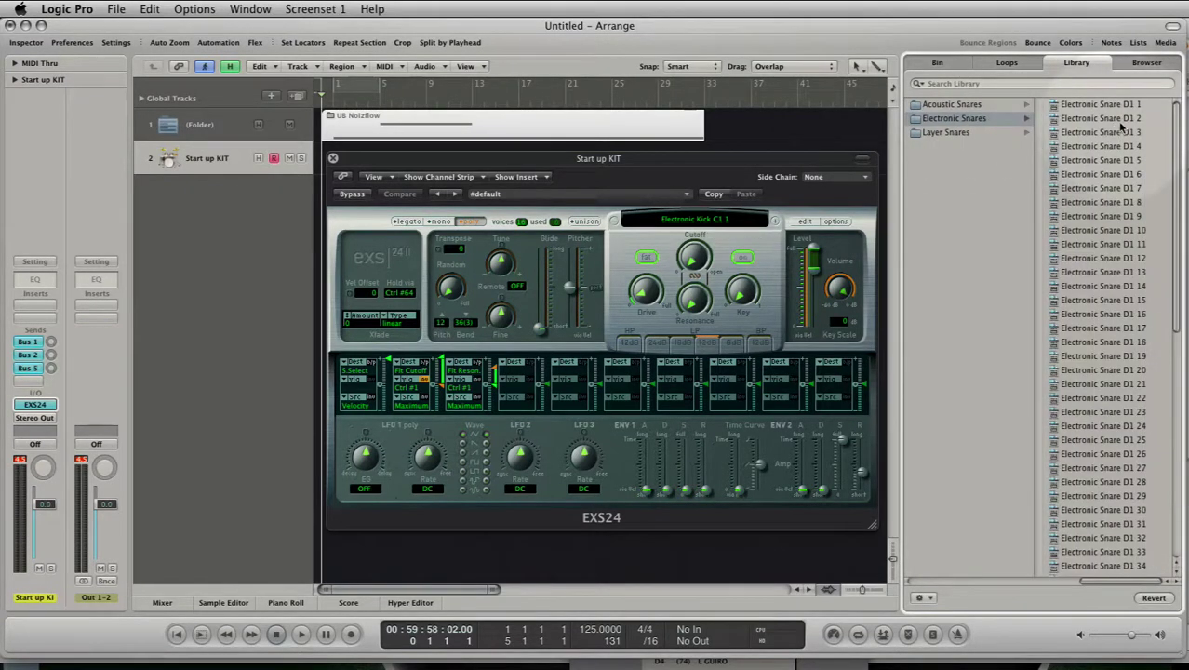
# Browse 03 Toms > Electronic Toms and bring up the GM drum note map in Preview.
pyautogui.hscroll(-3, 1128, 182)
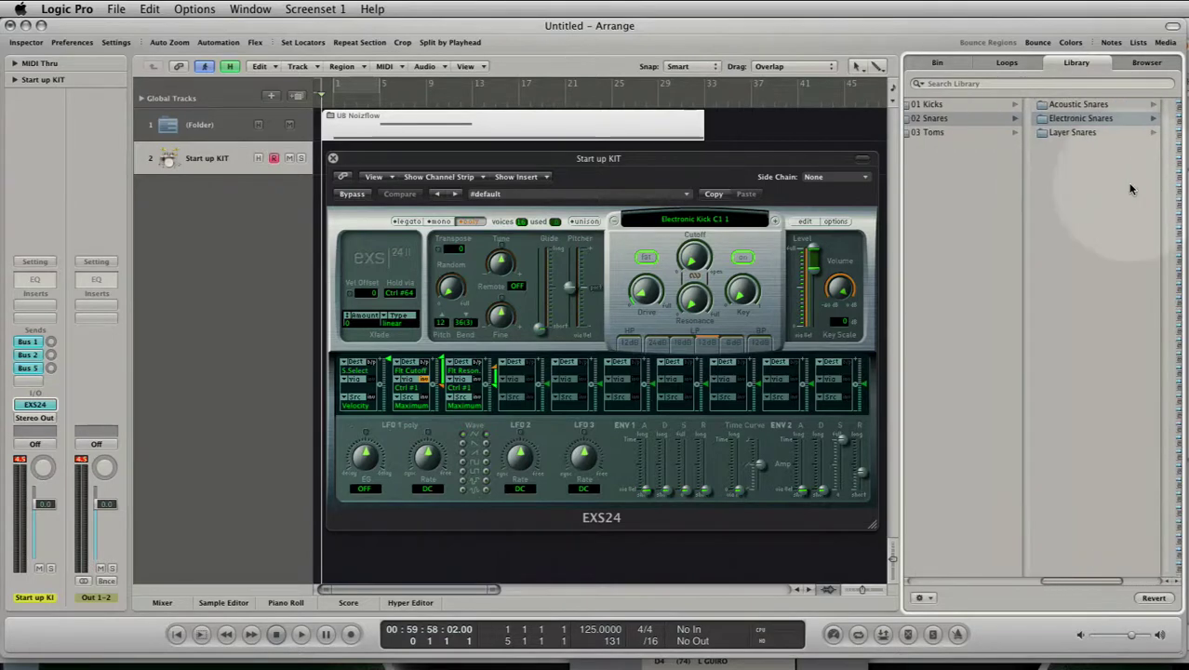
pyautogui.click(1005, 131)
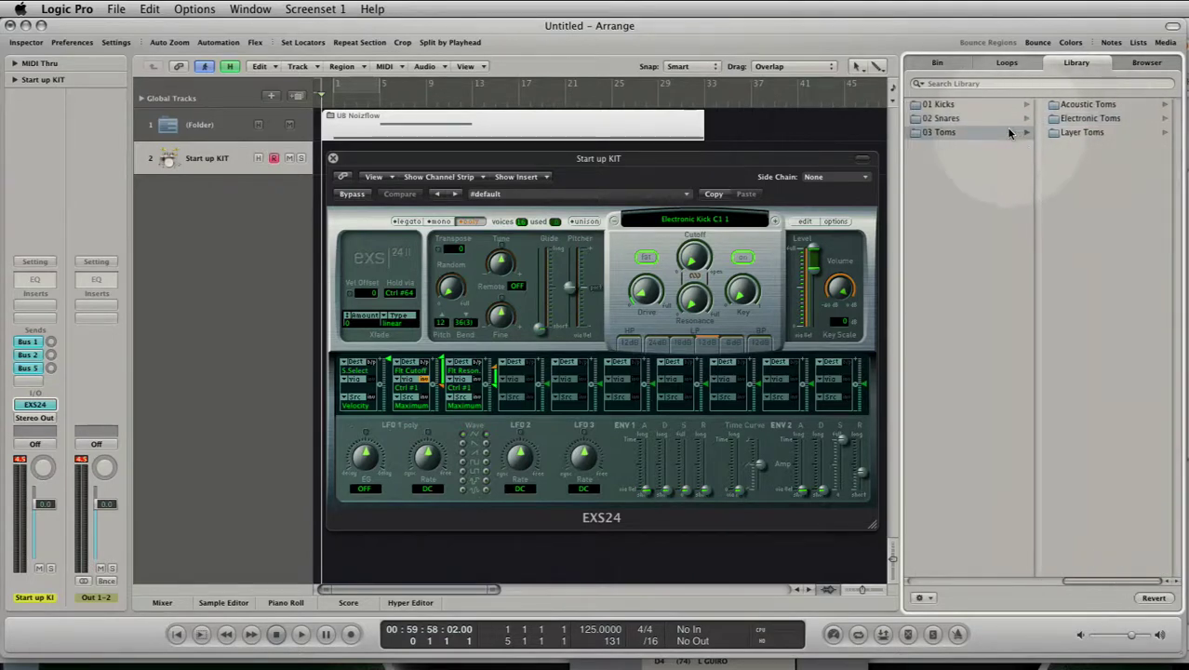
pyautogui.click(1084, 119)
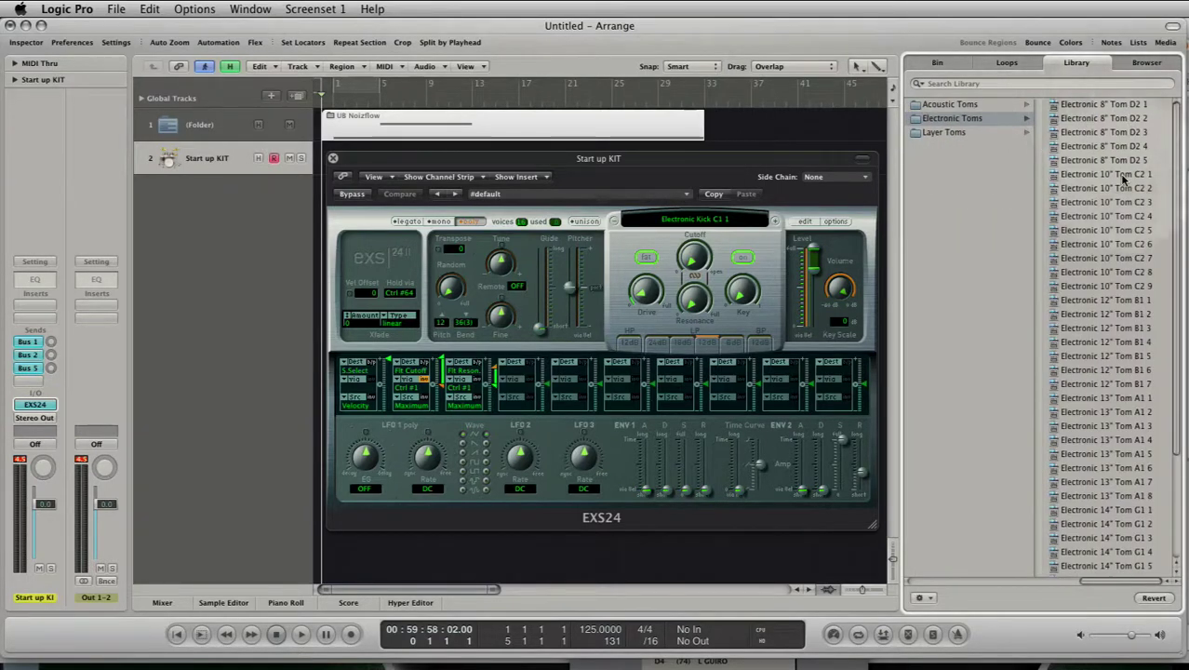
pyautogui.click(735, 643)
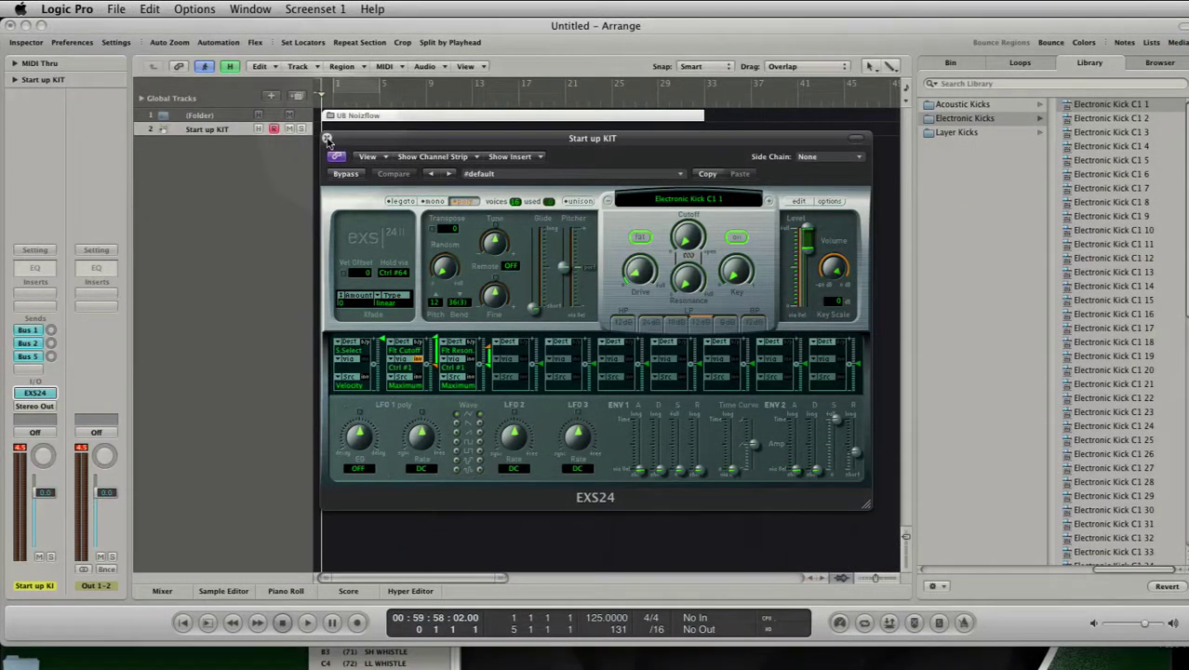
# Close the Start up KIT sampler window and select the ezplayer pro and Start up KIT tracks.
pyautogui.click(326, 139)
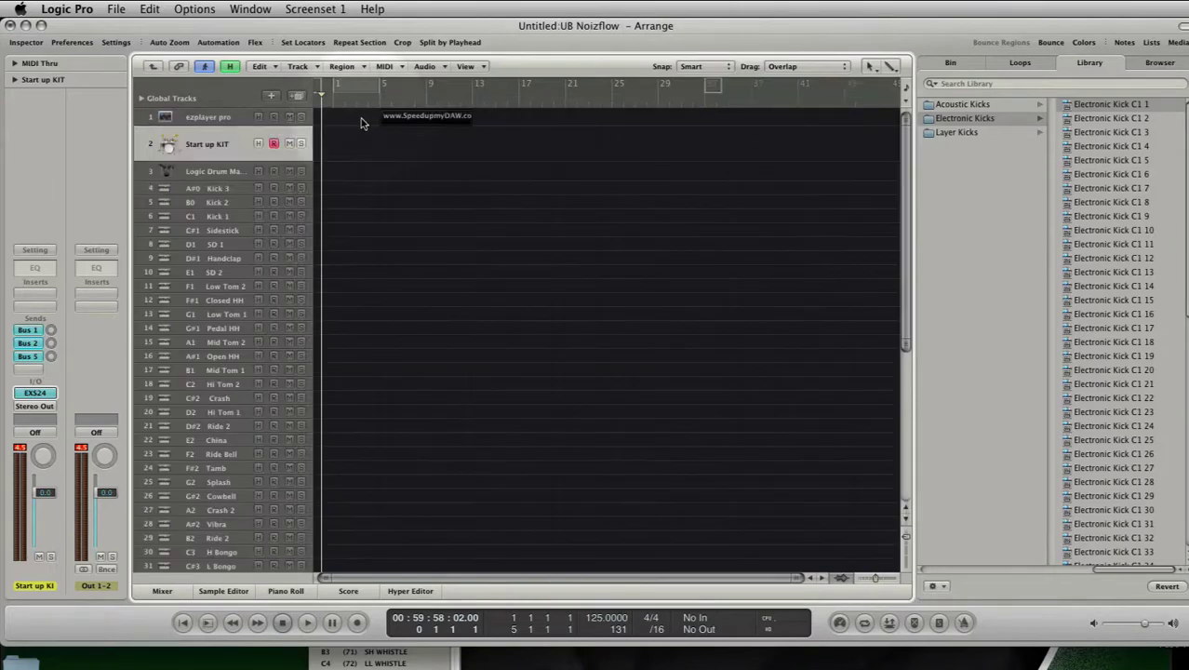
pyautogui.click(207, 117)
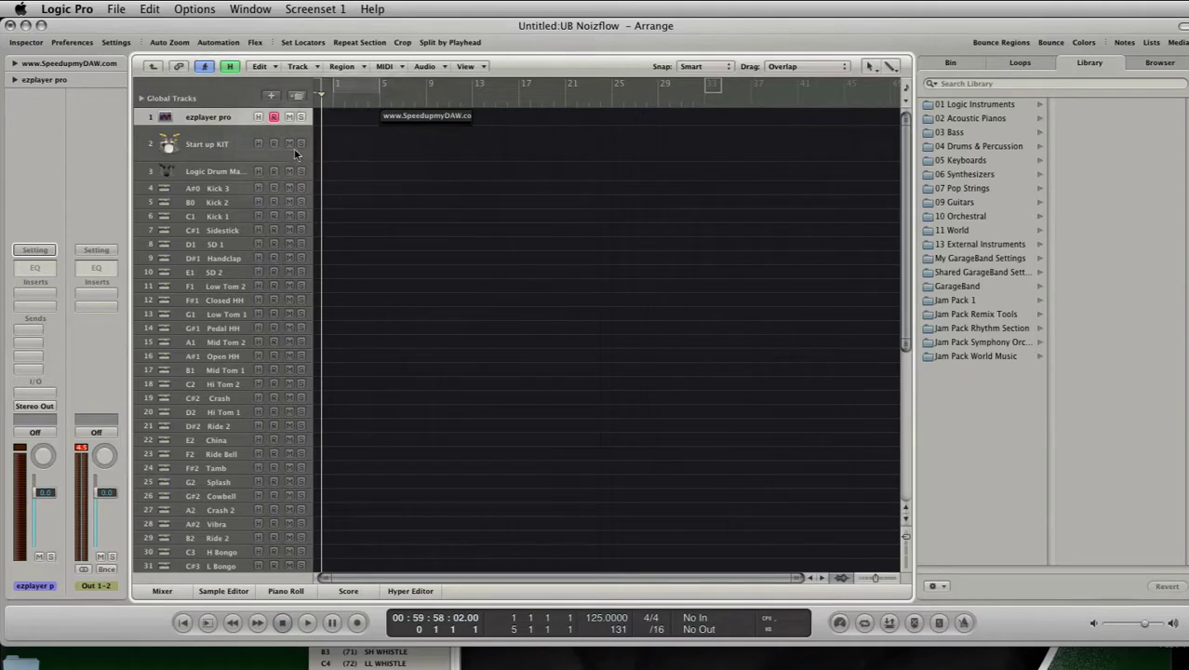
pyautogui.click(244, 149)
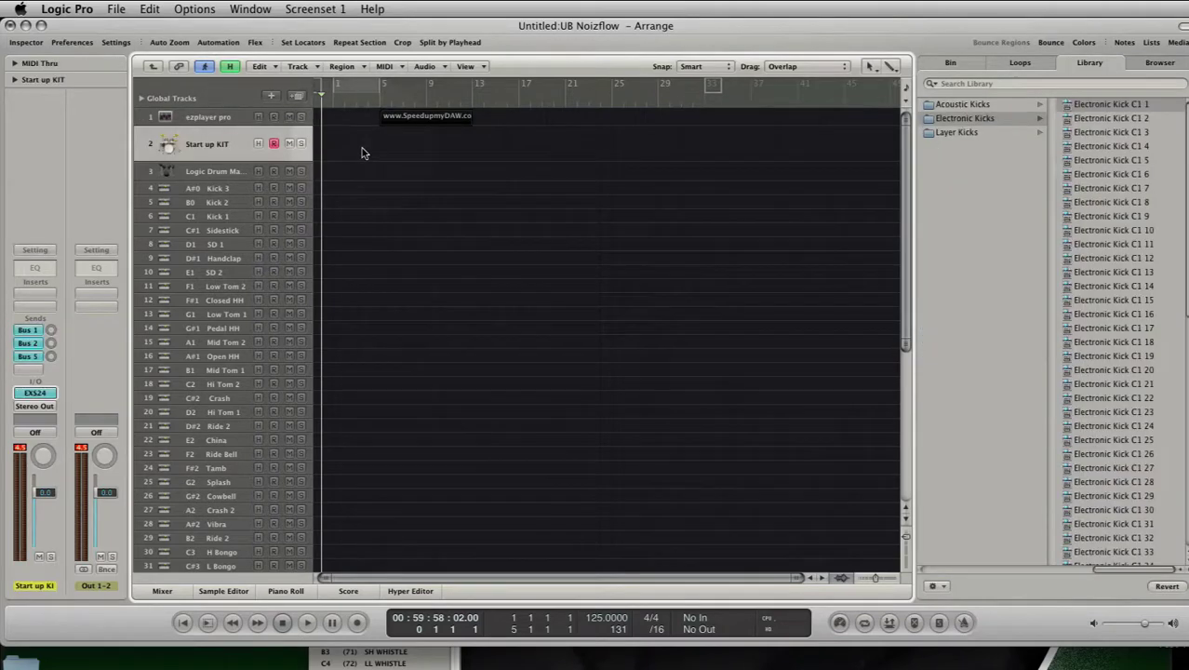
# Re-enter the UB Noizflow folder and select the Logic Drum Machine and Kick 3 tracks.
pyautogui.doubleClick(363, 153)
pyautogui.click(226, 130)
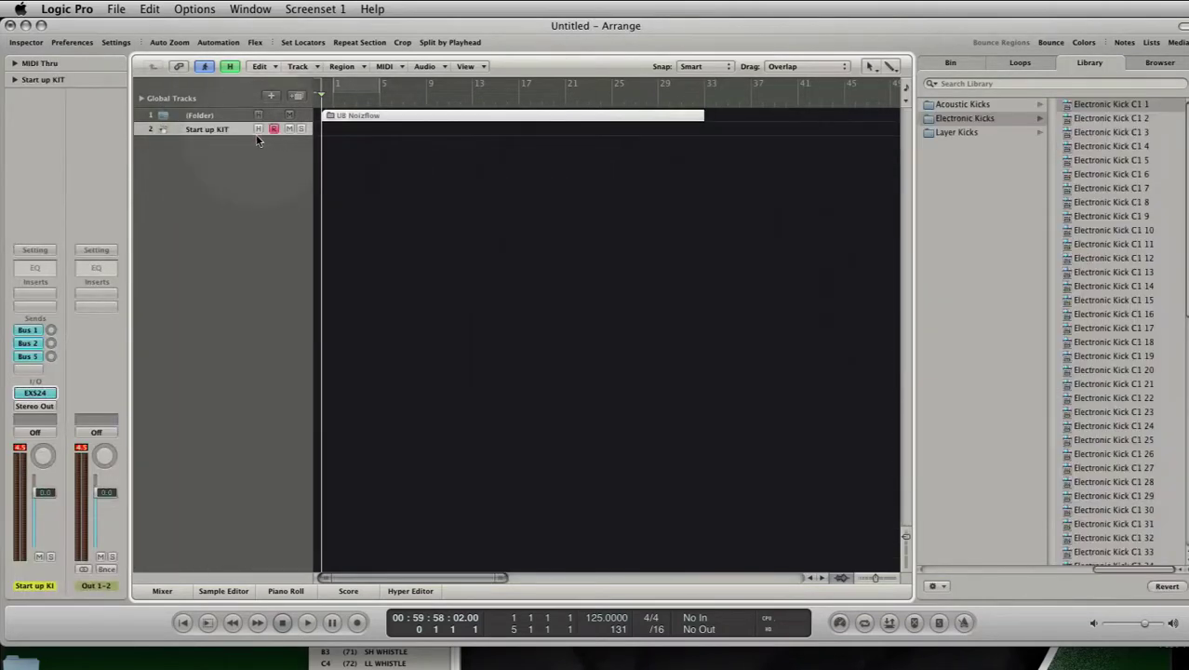
pyautogui.doubleClick(395, 118)
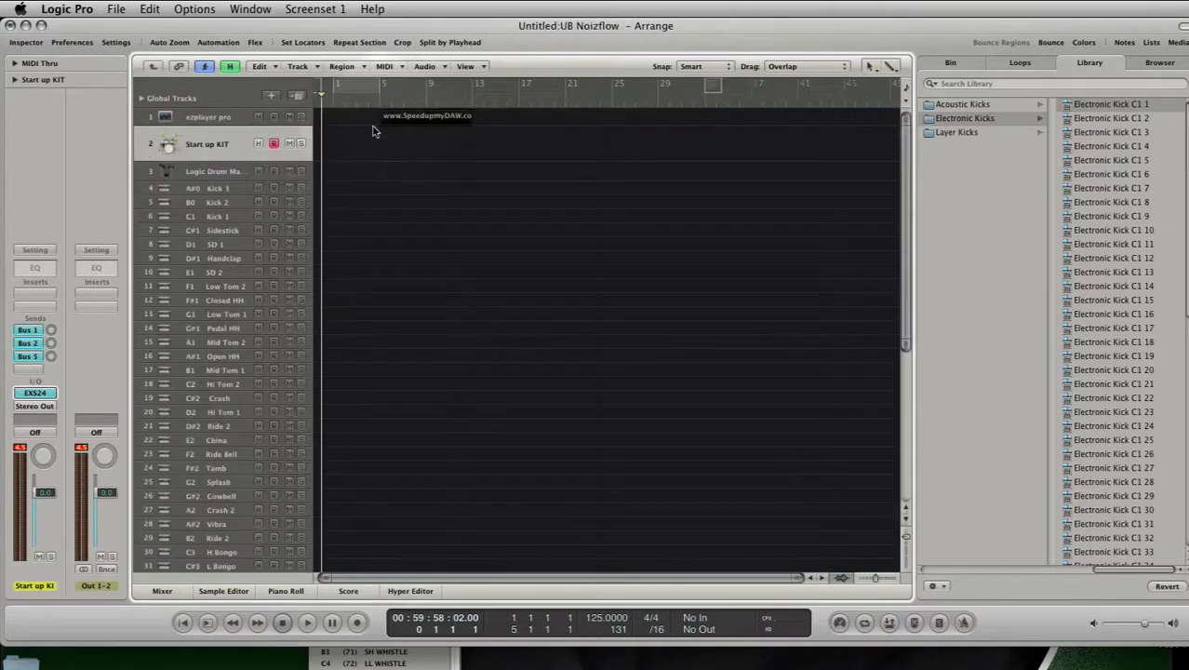
pyautogui.click(238, 174)
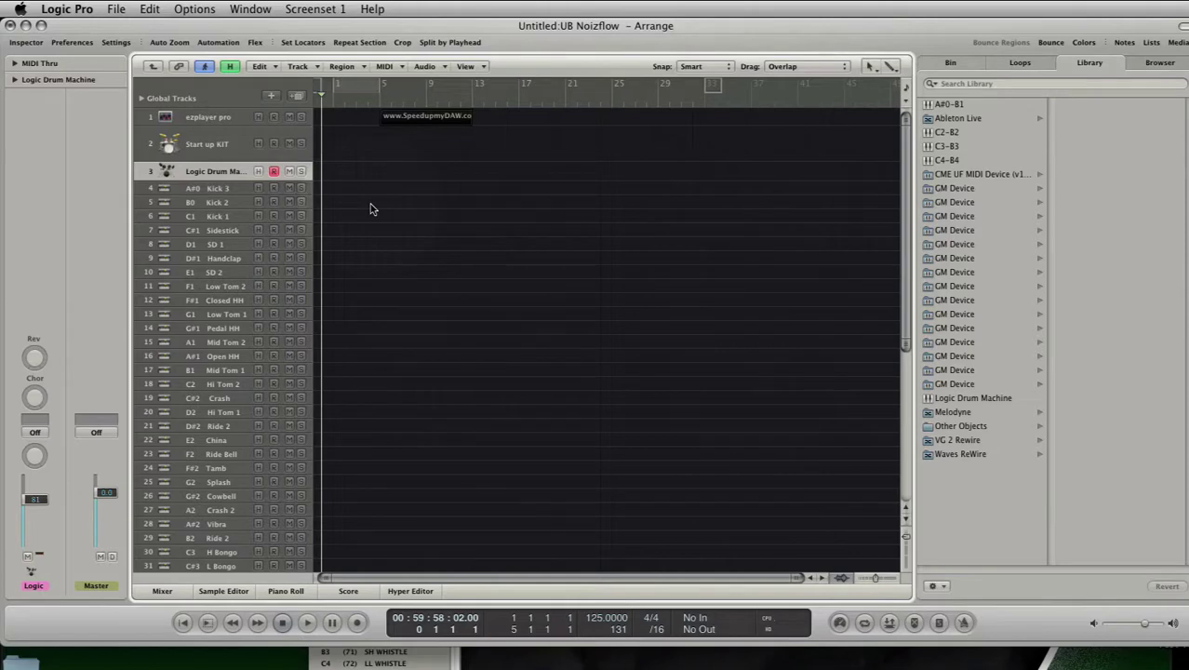
pyautogui.click(232, 190)
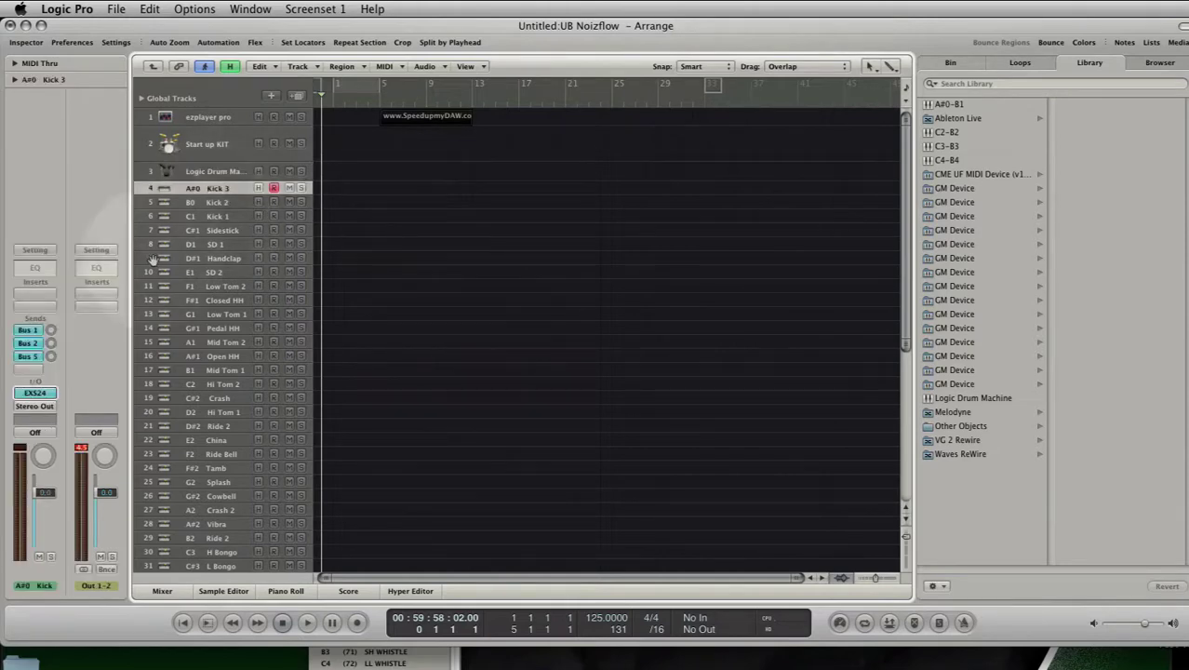
pyautogui.click(47, 392)
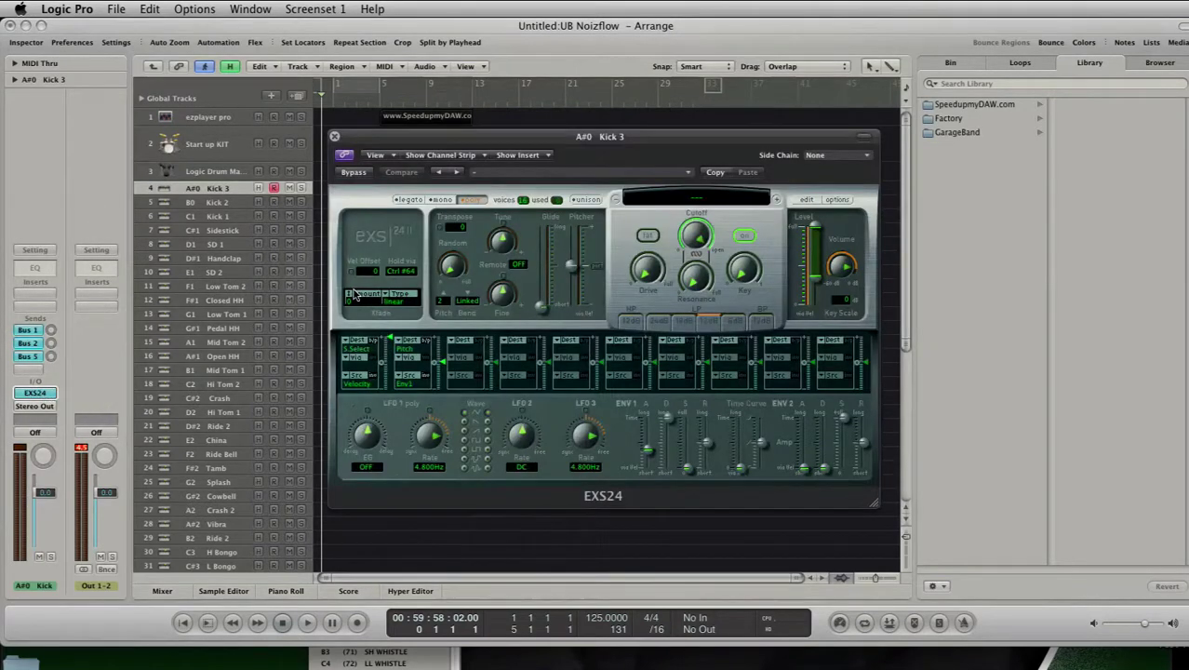
pyautogui.press('Down')
pyautogui.press('Down')
pyautogui.press('Down')
pyautogui.press('Down')
pyautogui.press('Down')
pyautogui.press('Down')
pyautogui.press('Down')
pyautogui.press('Down')
pyautogui.press('Down')
pyautogui.press('Down')
pyautogui.press('Down')
pyautogui.press('Down')
pyautogui.press('Down')
pyautogui.press('Down')
pyautogui.press('Down')
pyautogui.press('Down')
pyautogui.press('Down')
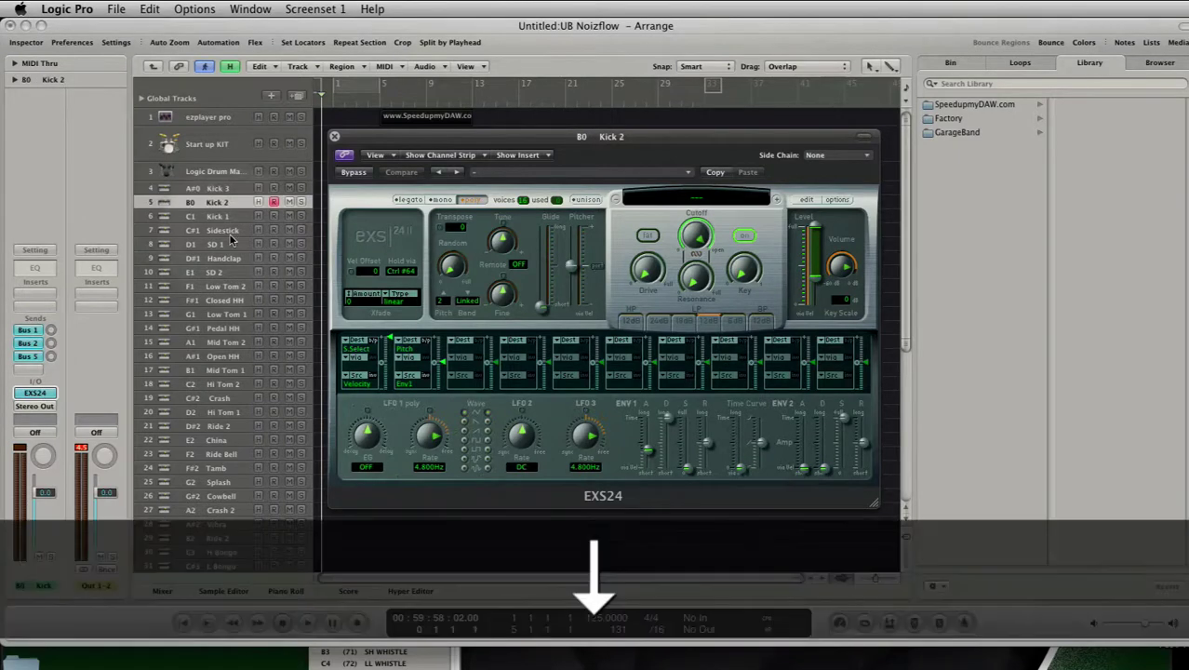
pyautogui.press('Down')
pyautogui.press('Down')
pyautogui.press('Down')
pyautogui.press('Down')
pyautogui.press('Down')
pyautogui.press('Down')
pyautogui.press('Down')
pyautogui.press('Down')
pyautogui.press('Down')
pyautogui.press('Down')
pyautogui.press('Down')
pyautogui.press('Down')
pyautogui.press('Down')
pyautogui.press('Down')
pyautogui.press('Down')
pyautogui.press('Down')
pyautogui.press('Down')
pyautogui.press('Down')
pyautogui.press('Down')
pyautogui.press('Down')
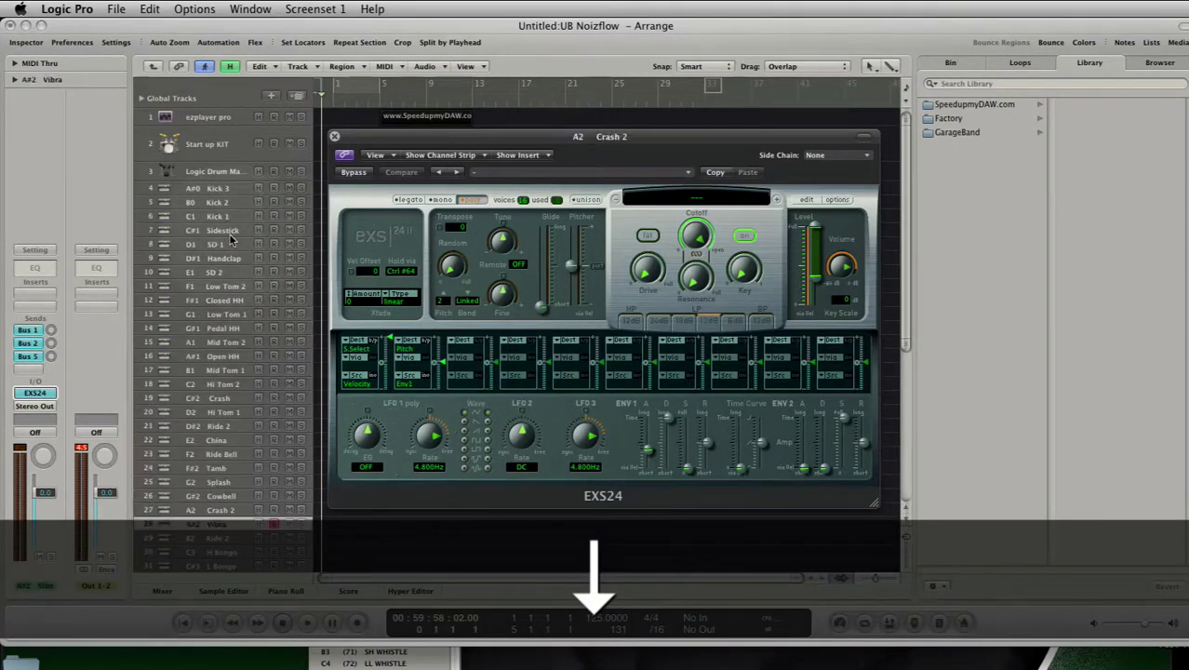
pyautogui.press('Down')
pyautogui.press('Down')
pyautogui.press('Down')
pyautogui.press('Down')
pyautogui.press('Down')
pyautogui.press('Down')
pyautogui.press('Down')
pyautogui.press('Down')
pyautogui.press('Down')
pyautogui.press('Down')
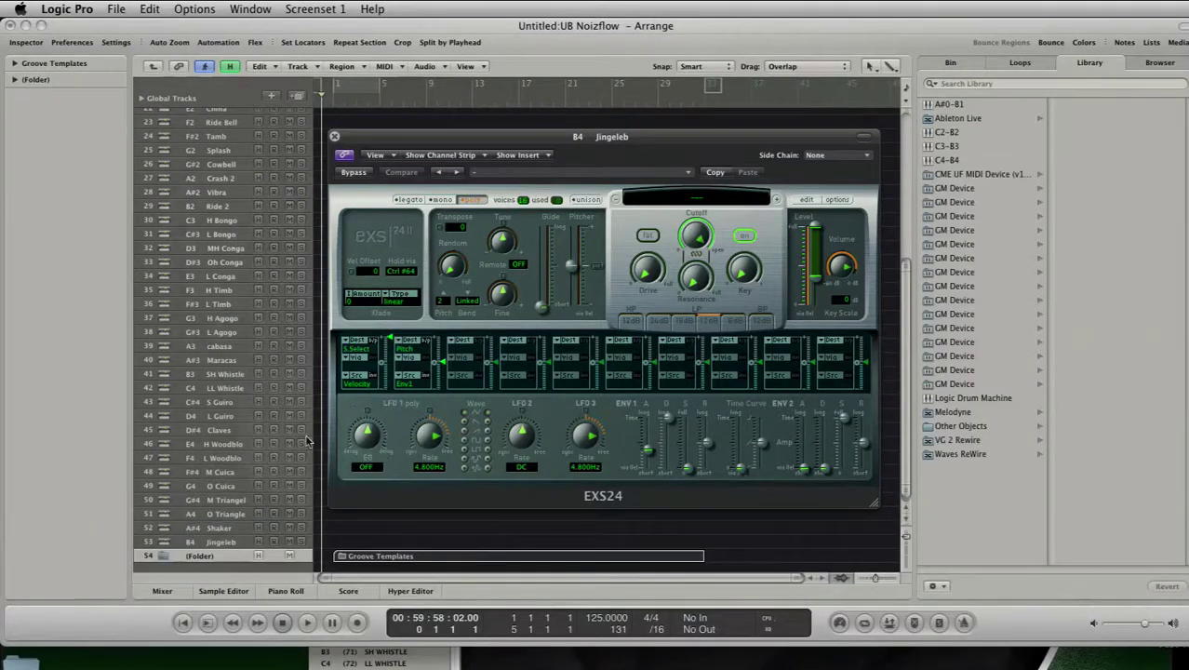
pyautogui.click(358, 557)
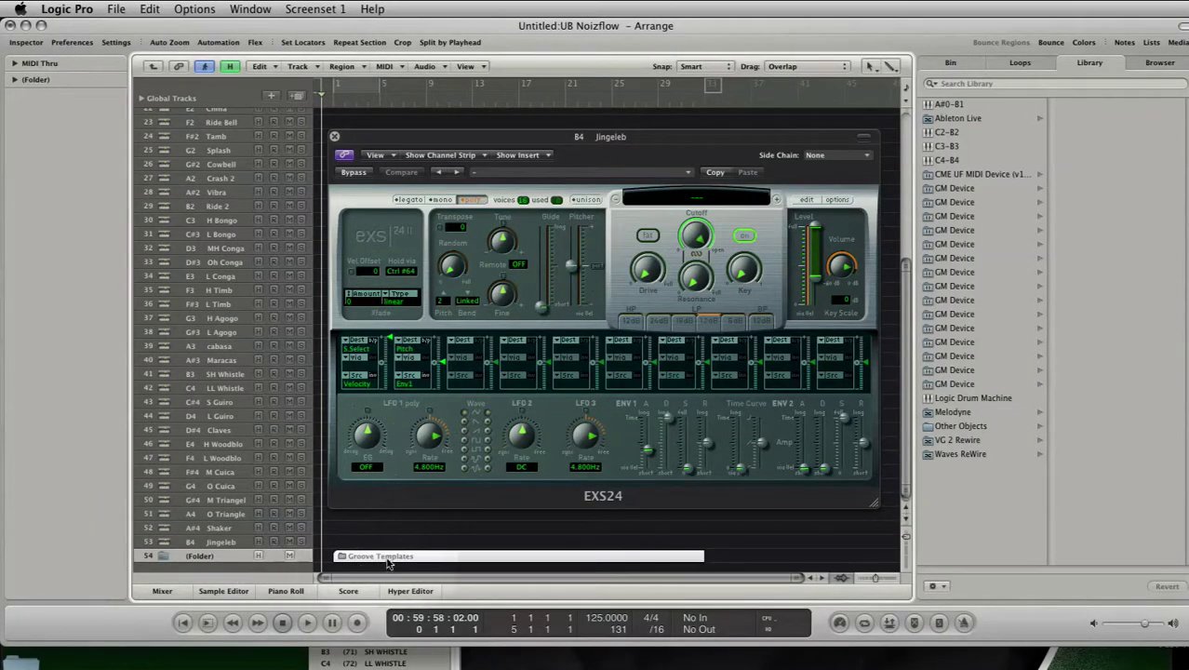
pyautogui.click(389, 558)
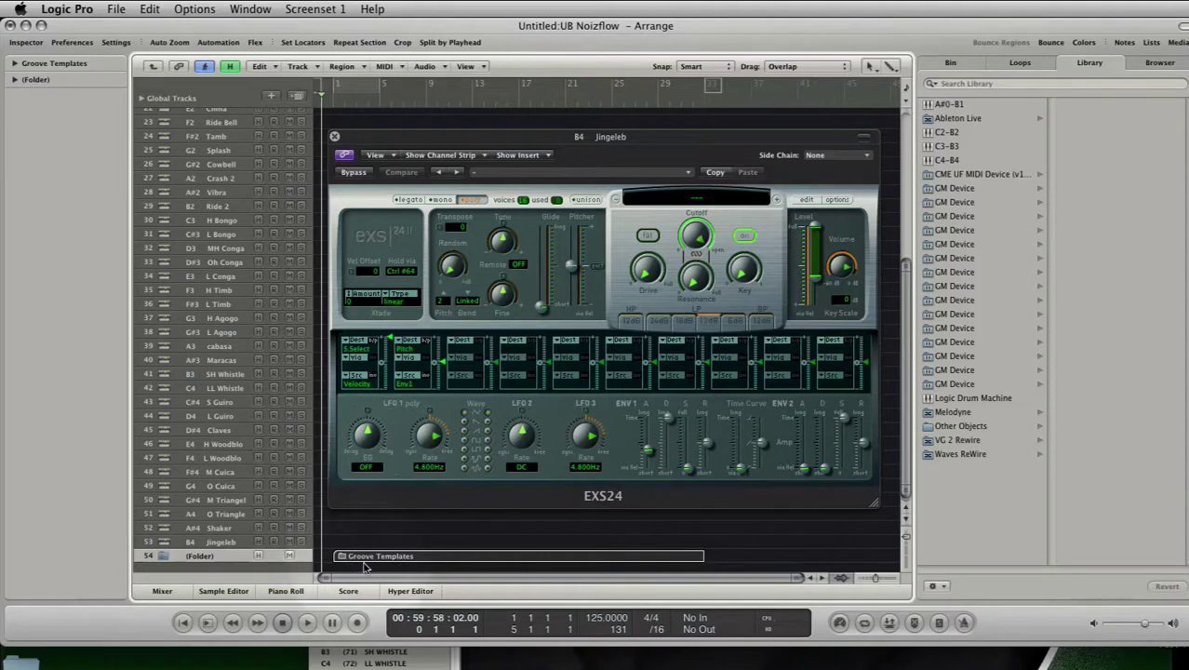
pyautogui.click(334, 136)
pyautogui.scroll(10, 358, 240)
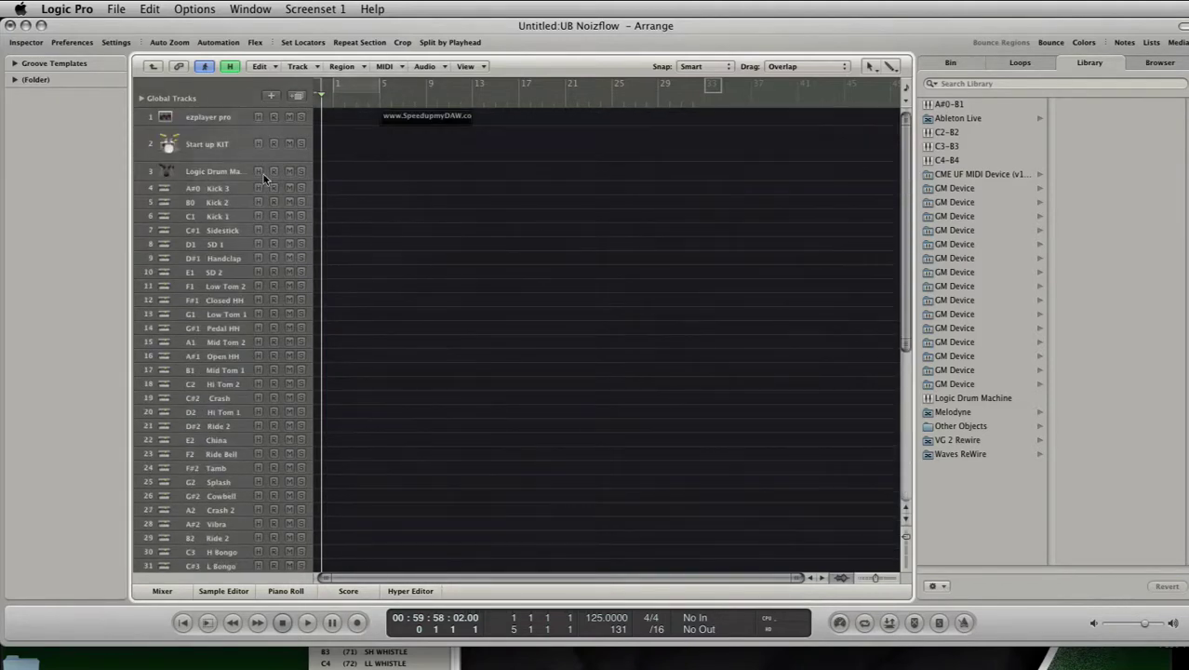
# Select the Logic Drum Machine and Hi Tom 2 tracks, then bring the Preview GM drum note map forward.
pyautogui.click(211, 170)
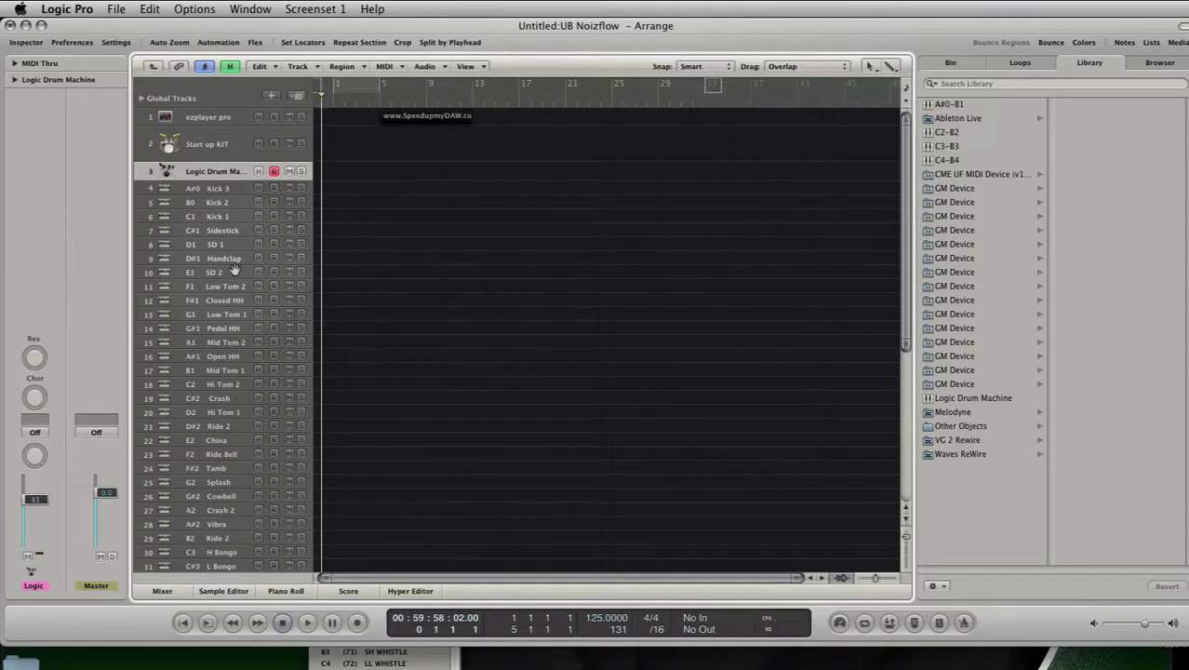
pyautogui.click(223, 384)
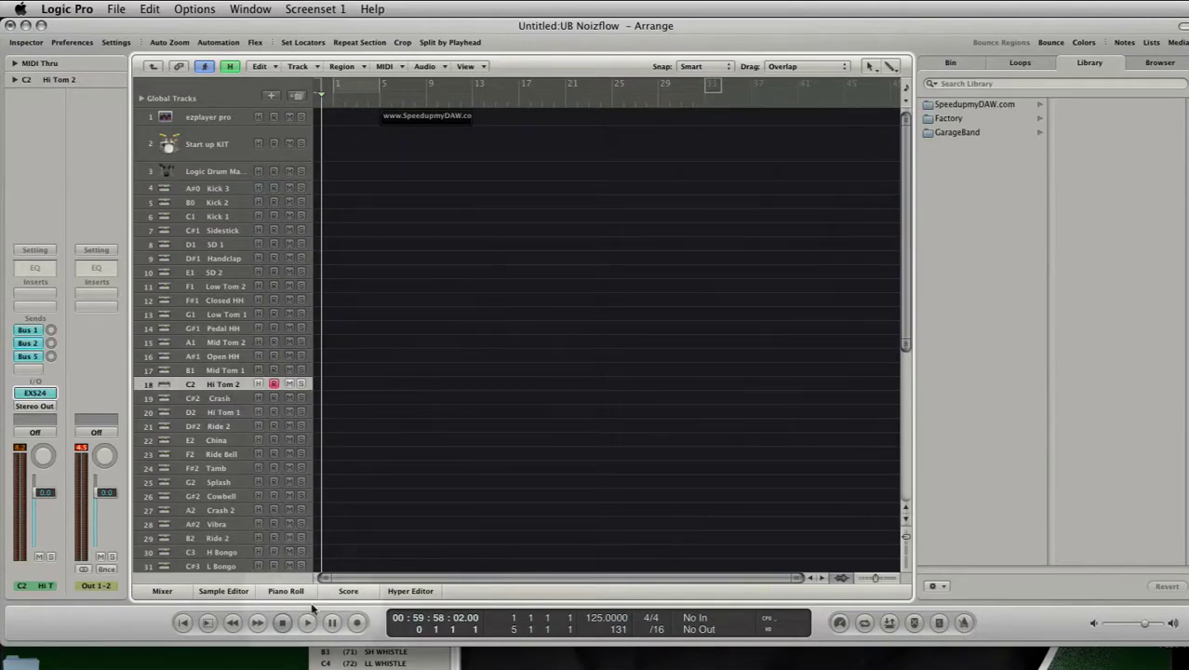
pyautogui.click(363, 657)
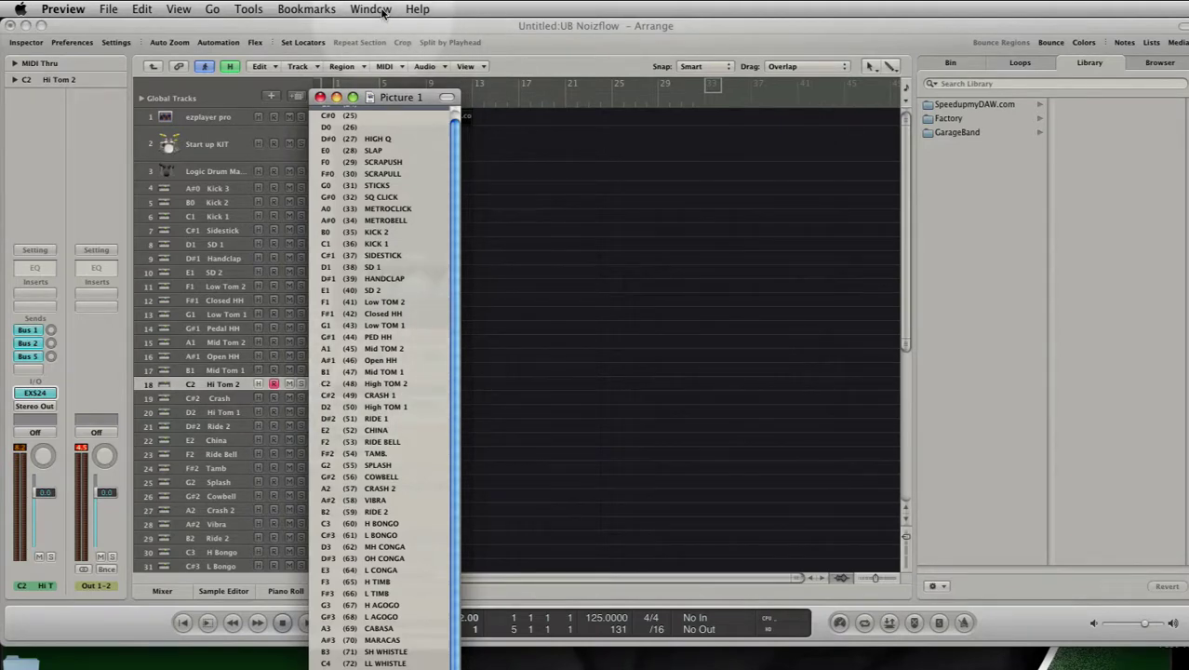
# Switch to Screenset 5, the combined Arrange and Environment layout.
pyautogui.click(447, 37)
pyautogui.click(317, 9)
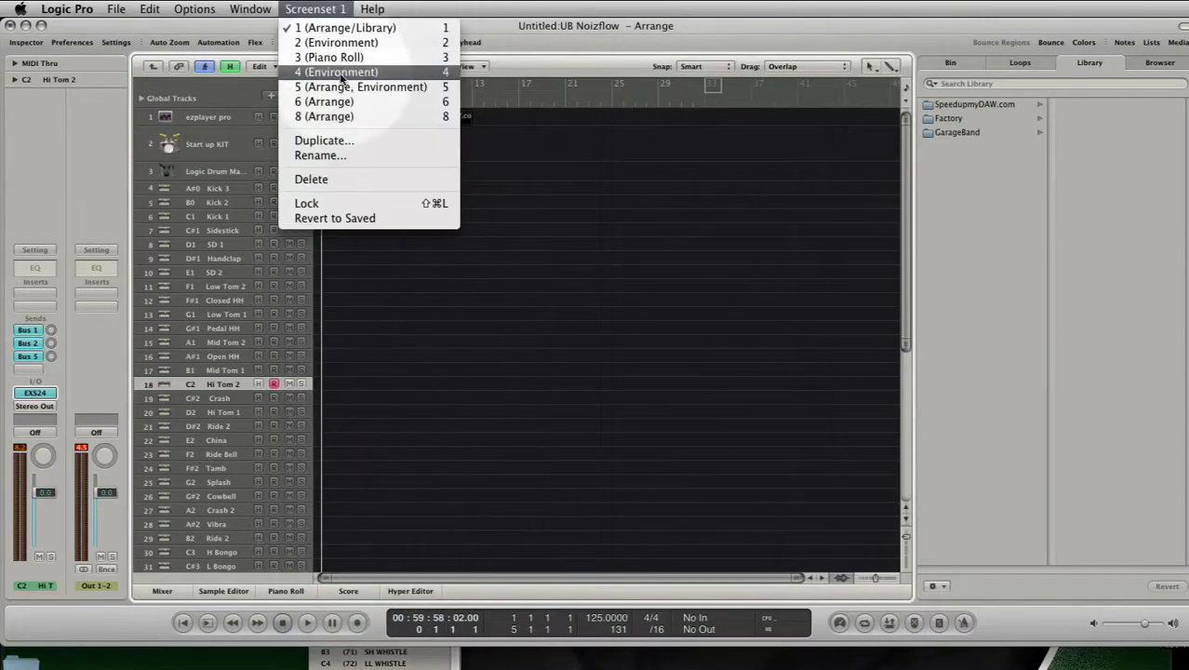
pyautogui.click(339, 88)
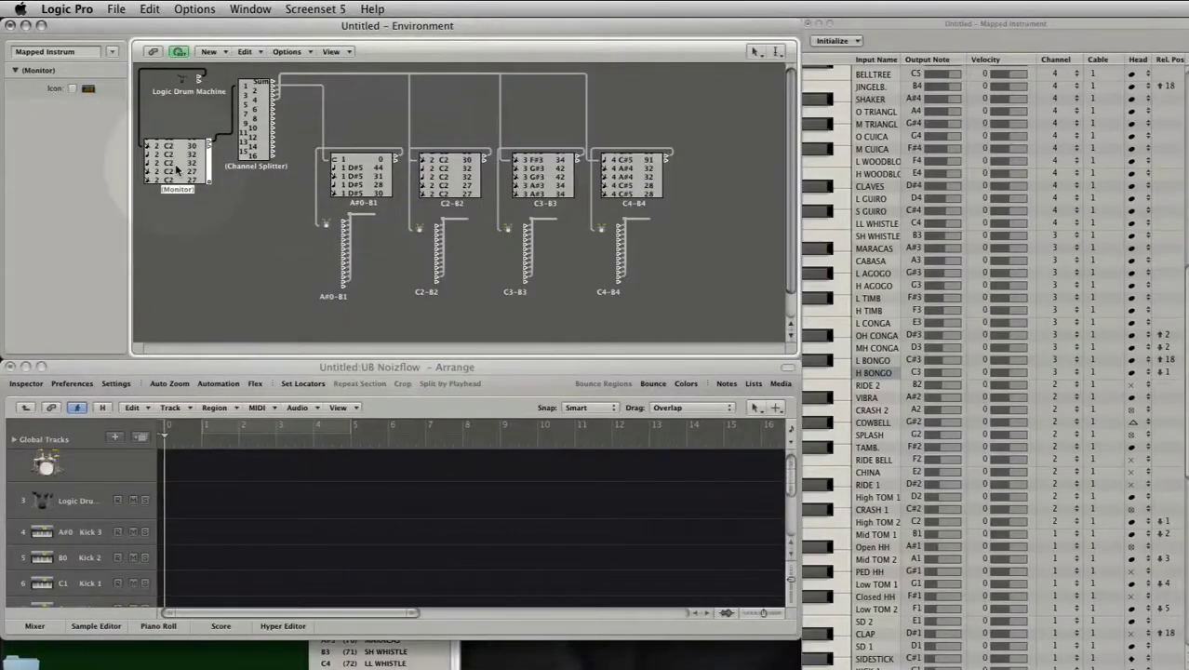
# Clear all five Monitor displays, including A#0-B1, C2-B2, C3-B3 and C4-B4.
pyautogui.click(176, 169)
pyautogui.click(358, 175)
pyautogui.click(448, 175)
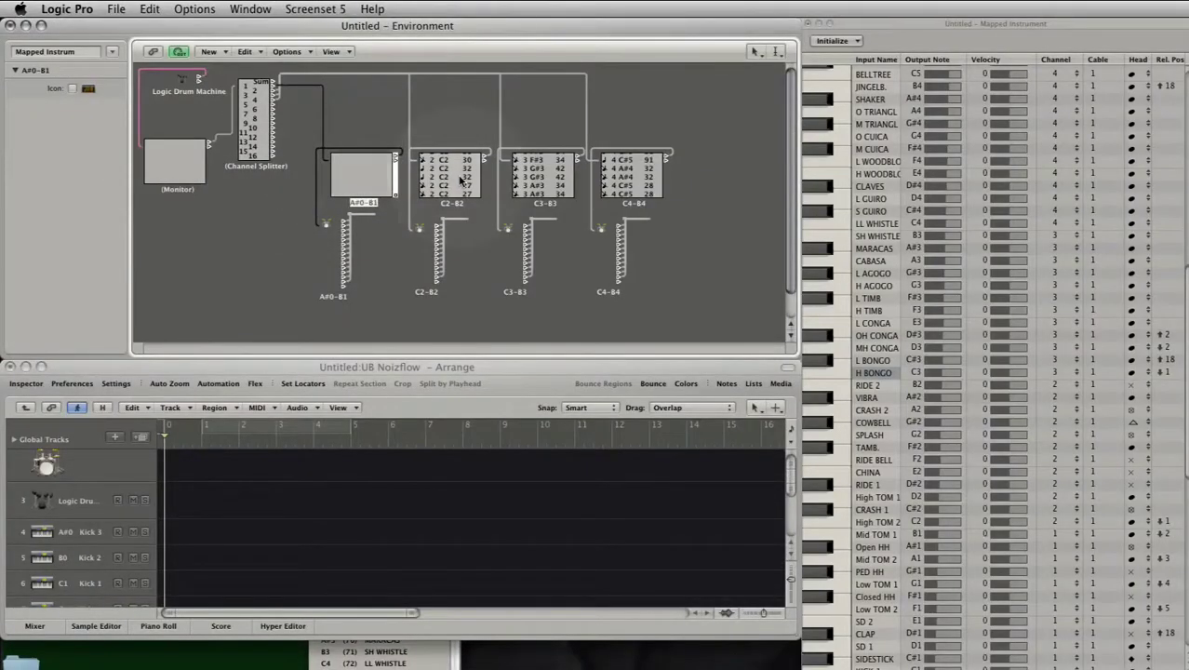
pyautogui.click(546, 182)
pyautogui.click(633, 175)
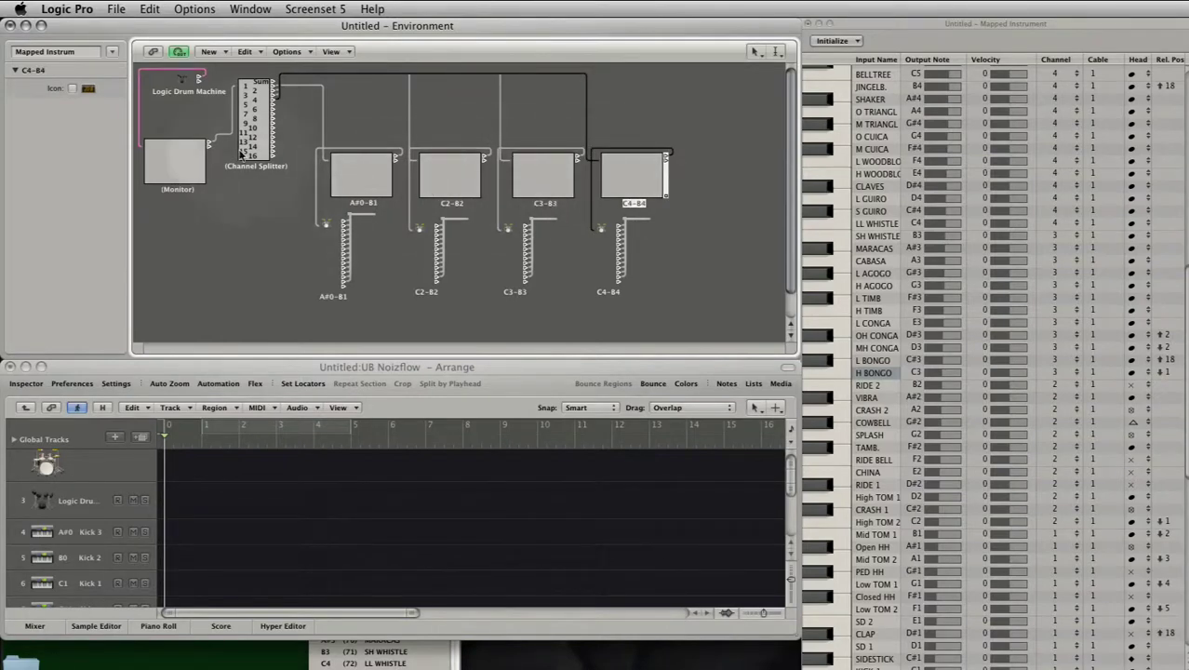
# Select the Logic Drum Machine object and find High TOM 2 in the Mapped Instrument note list.
pyautogui.click(175, 86)
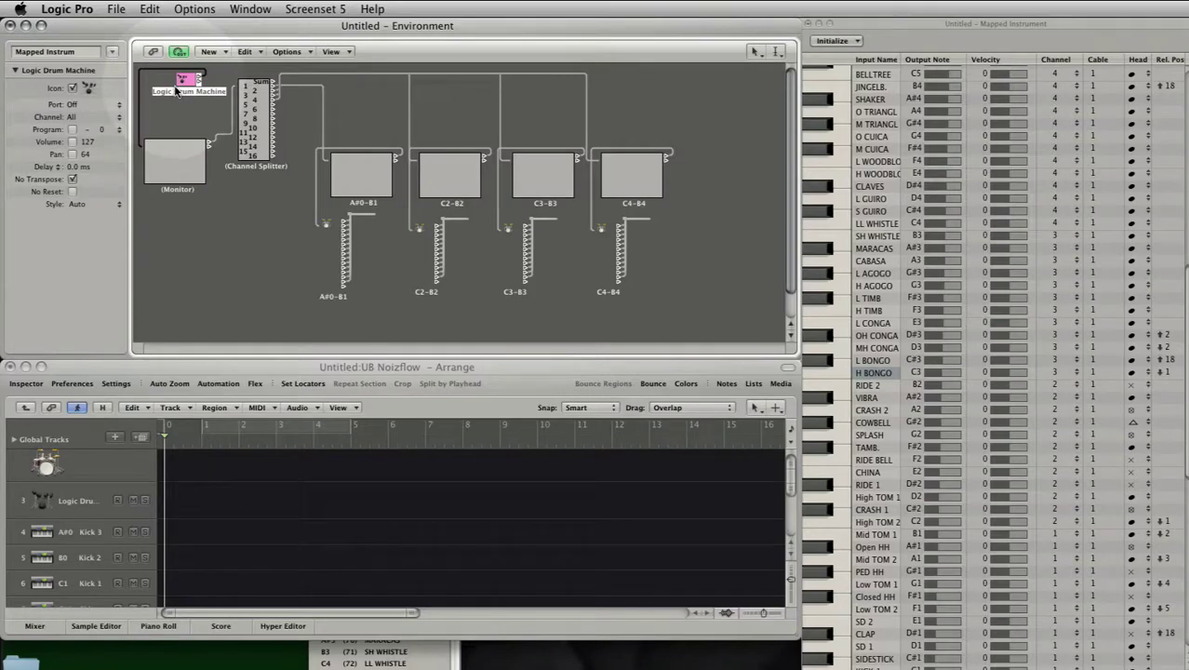
pyautogui.click(935, 30)
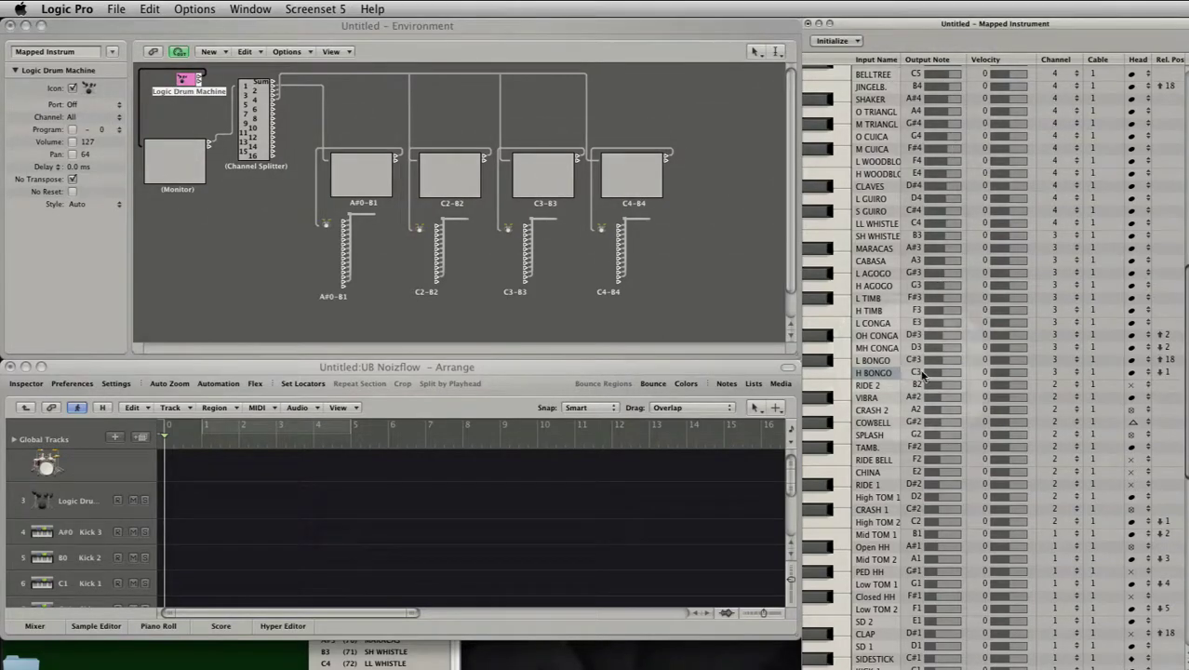
pyautogui.scroll(10, 1106, 74)
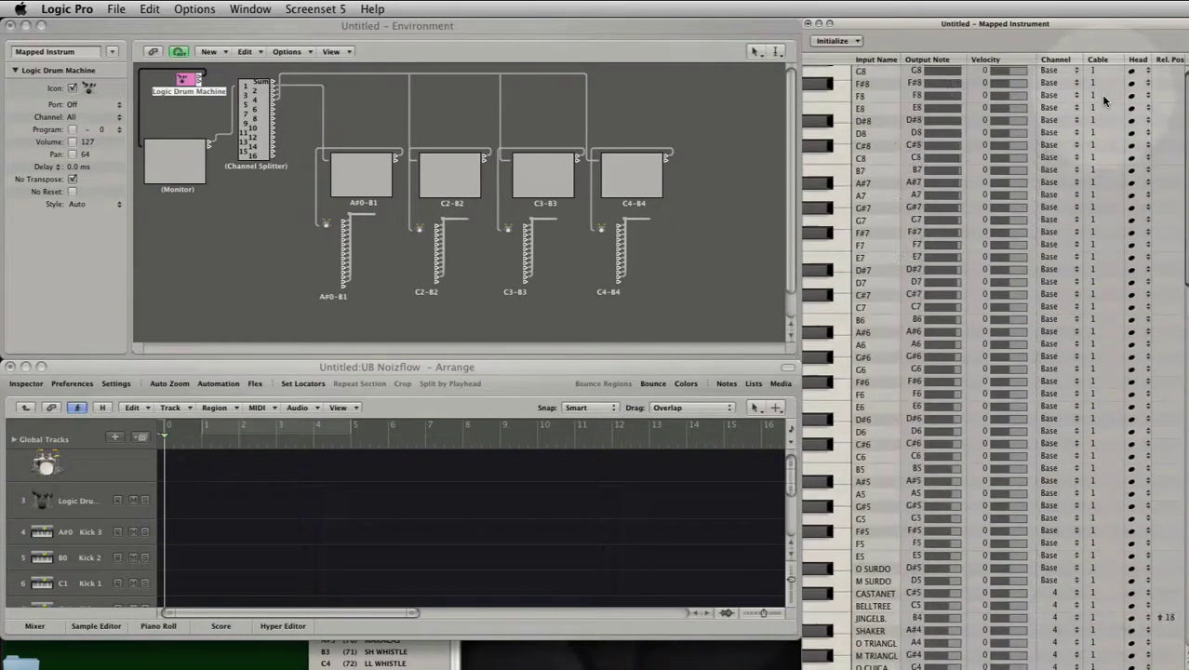
pyautogui.scroll(-8, 1056, 65)
pyautogui.scroll(-15, 1056, 66)
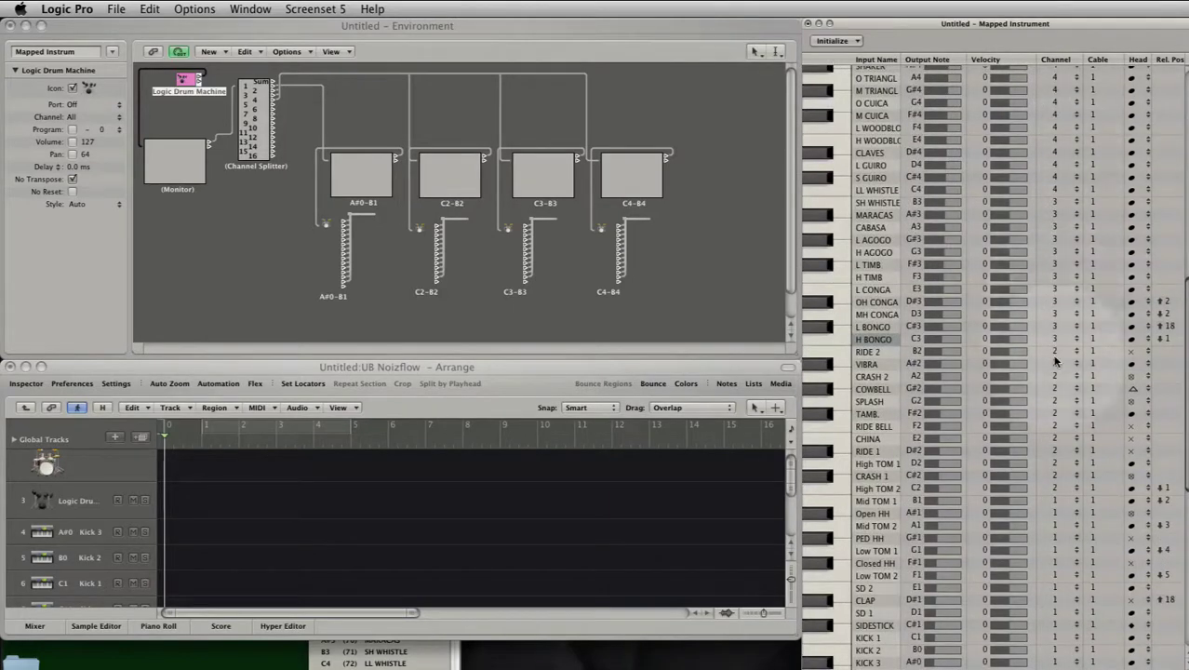
pyautogui.scroll(-5, 1054, 434)
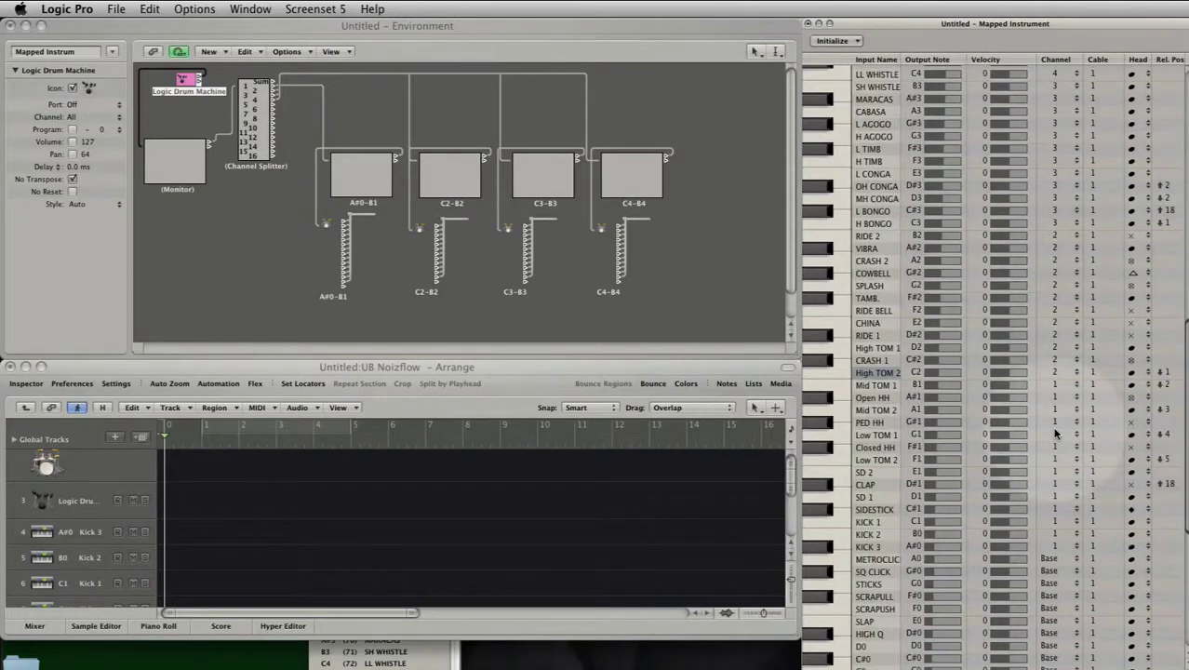
pyautogui.click(1054, 375)
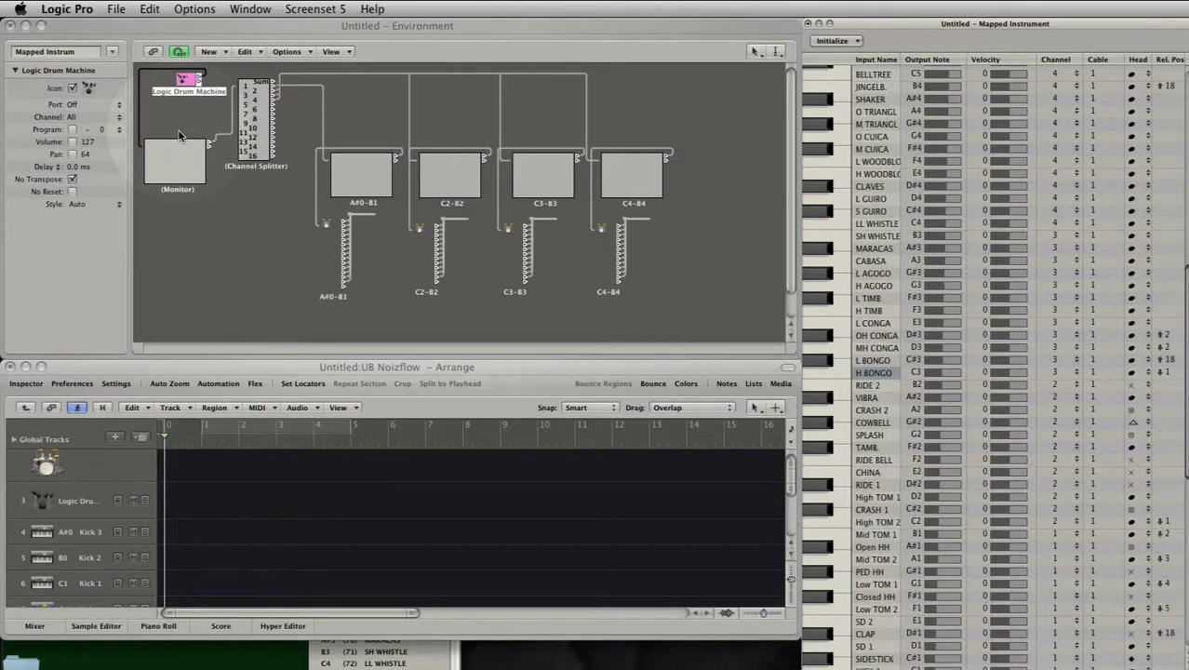
# Arm the Logic Drum track and inspect the splitter cables to the C2-B2 and C3-B3 objects.
pyautogui.click(76, 505)
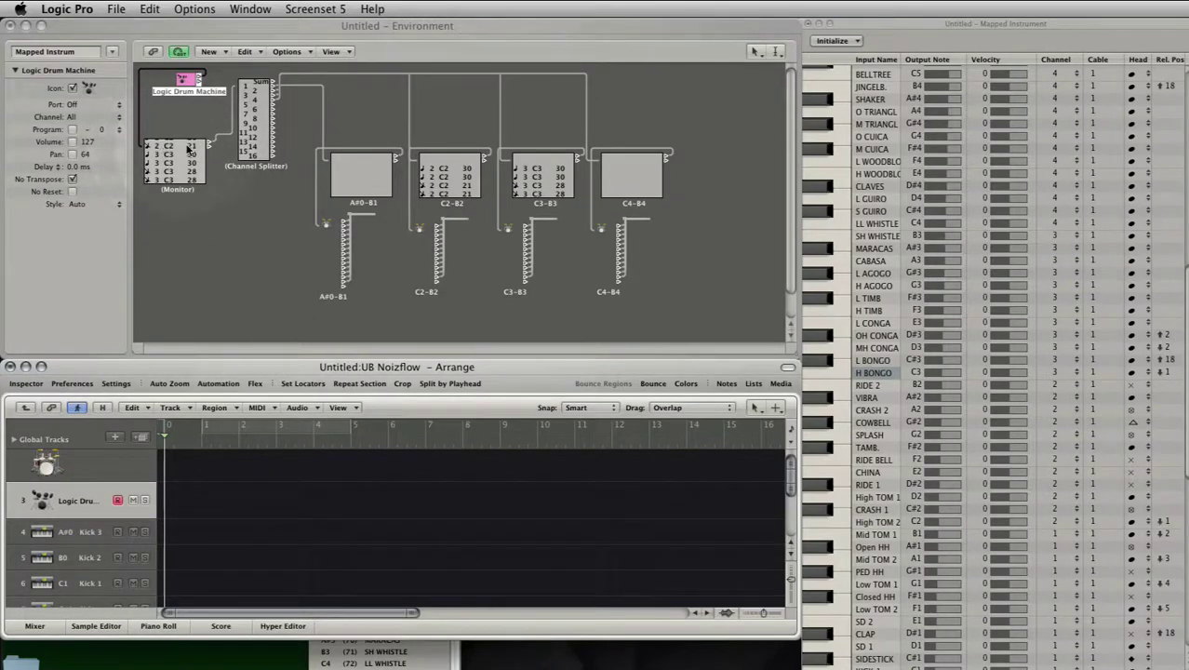
pyautogui.click(238, 107)
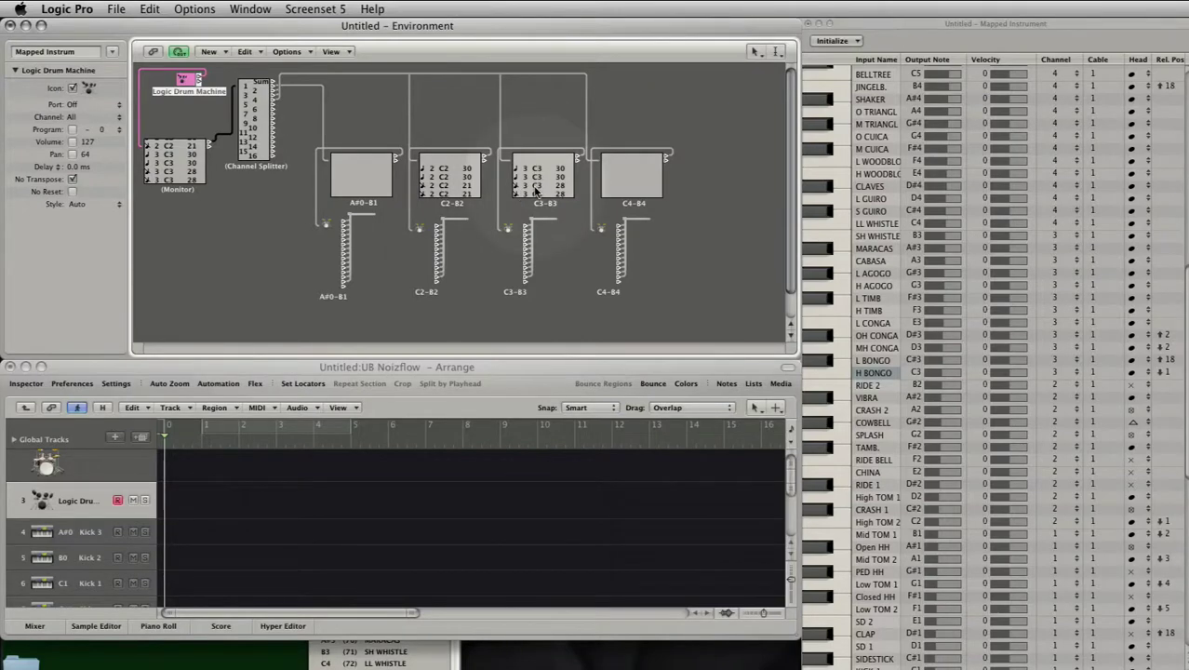
pyautogui.click(410, 119)
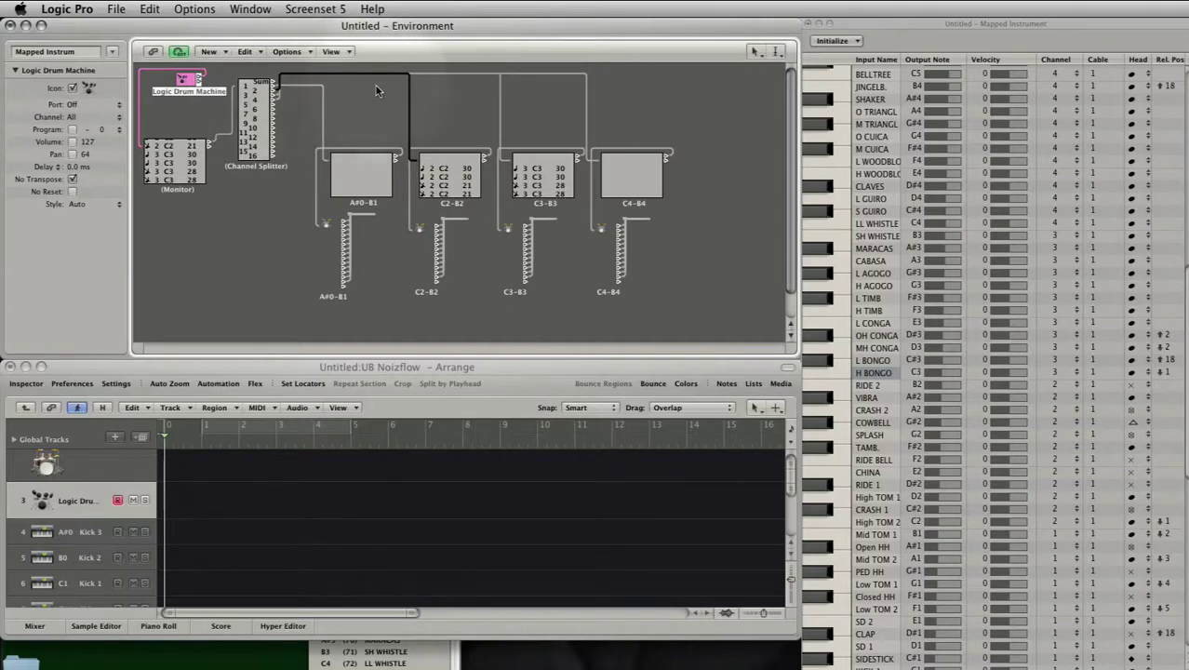
pyautogui.click(501, 111)
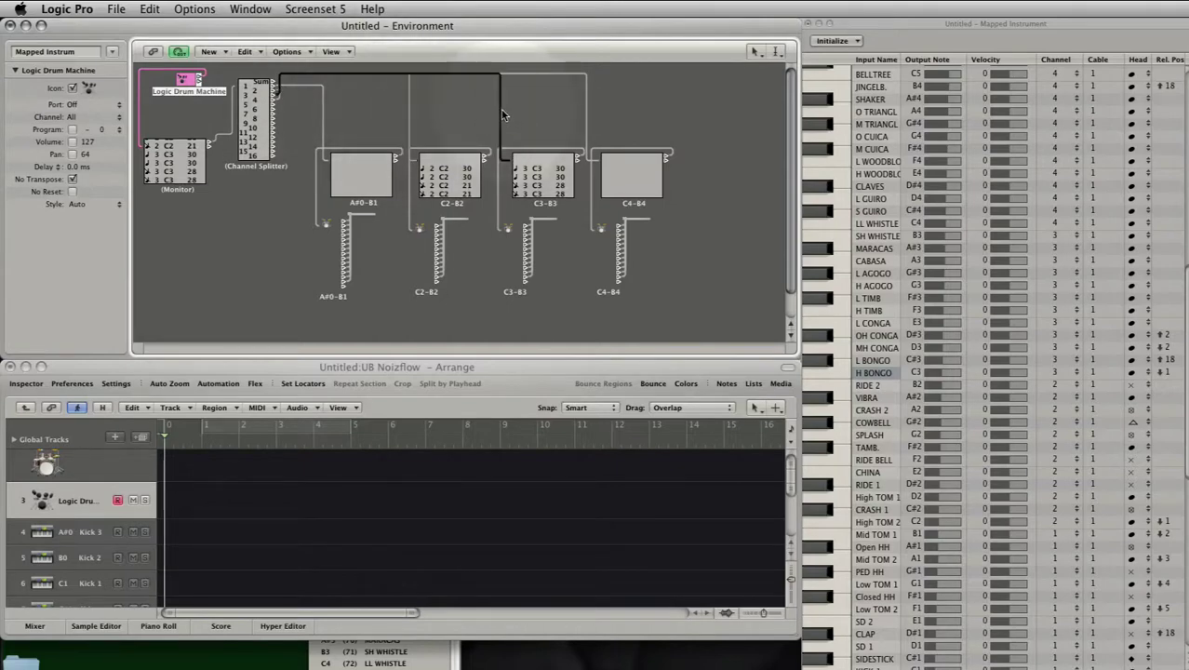
pyautogui.click(413, 198)
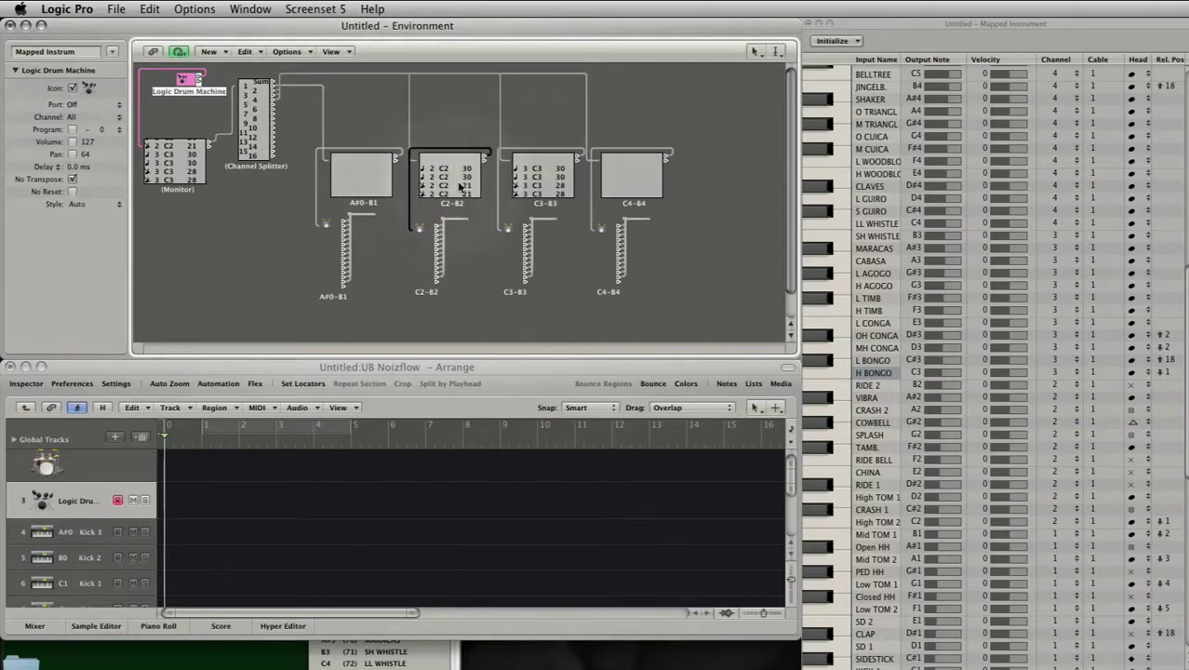
pyautogui.click(423, 233)
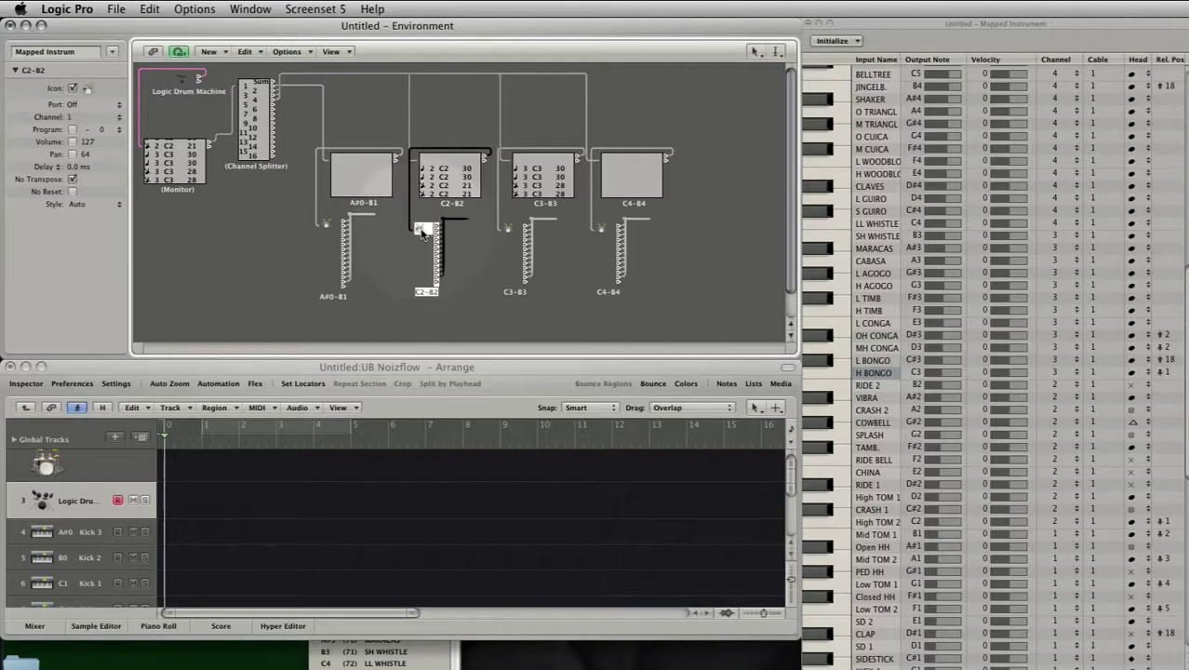
# Open the C2-B2 mapped instrument's note list, review its drum names, cables and groups, then deselect.
pyautogui.doubleClick(423, 232)
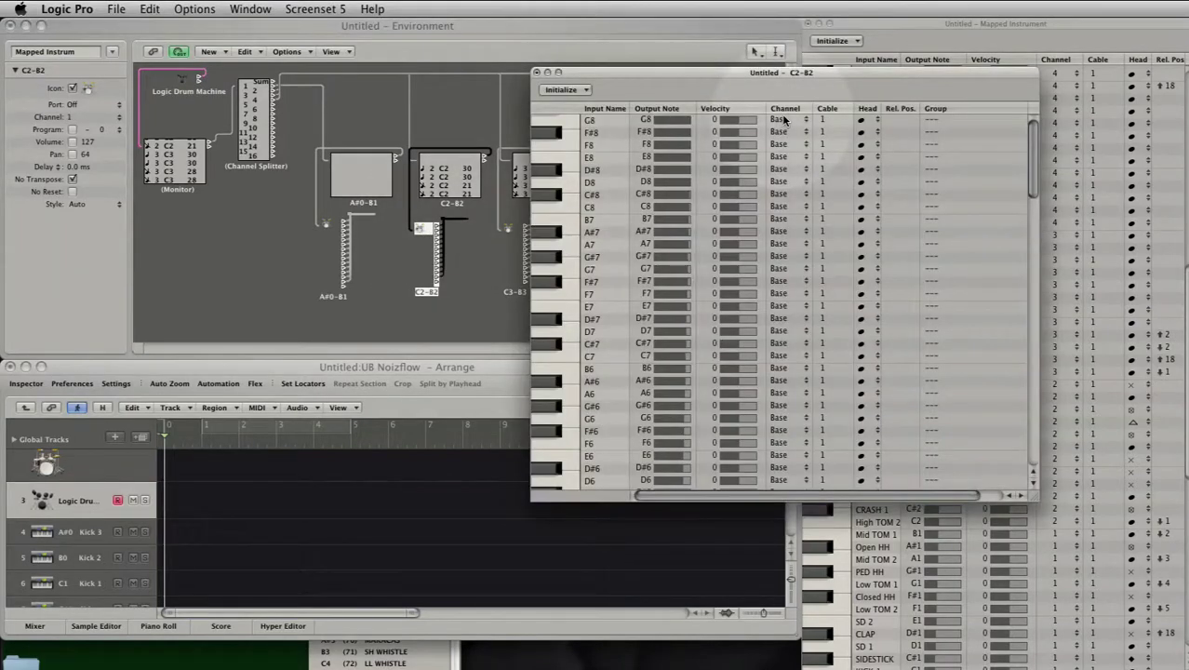
pyautogui.scroll(-10, 789, 121)
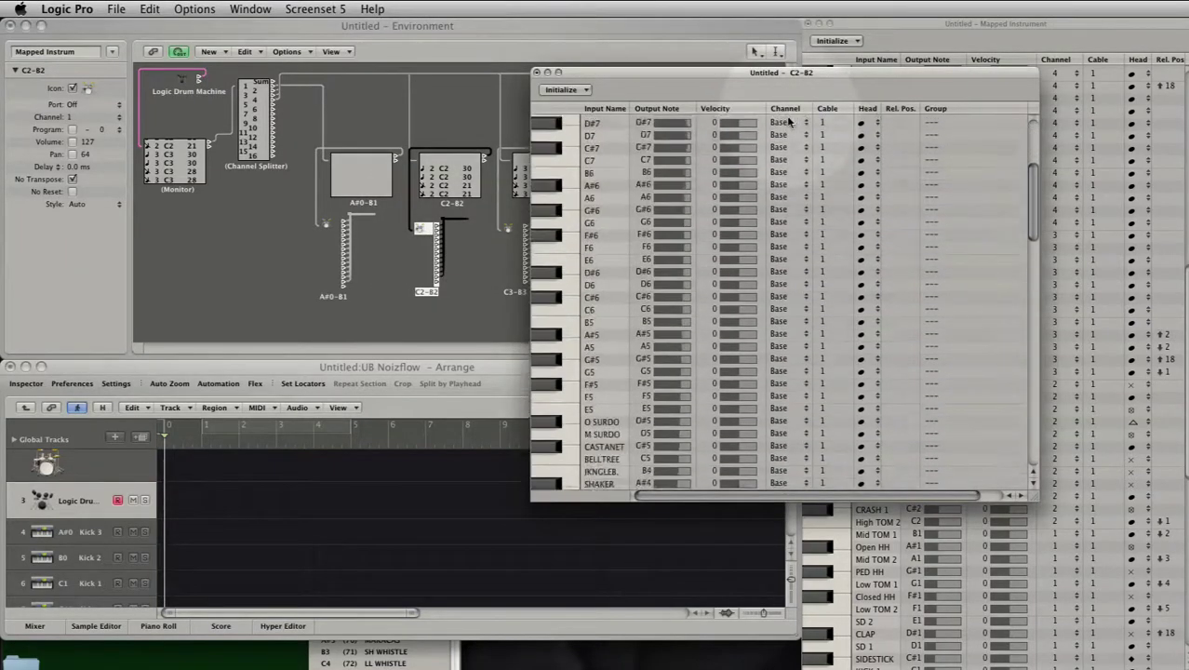
pyautogui.scroll(-10, 790, 135)
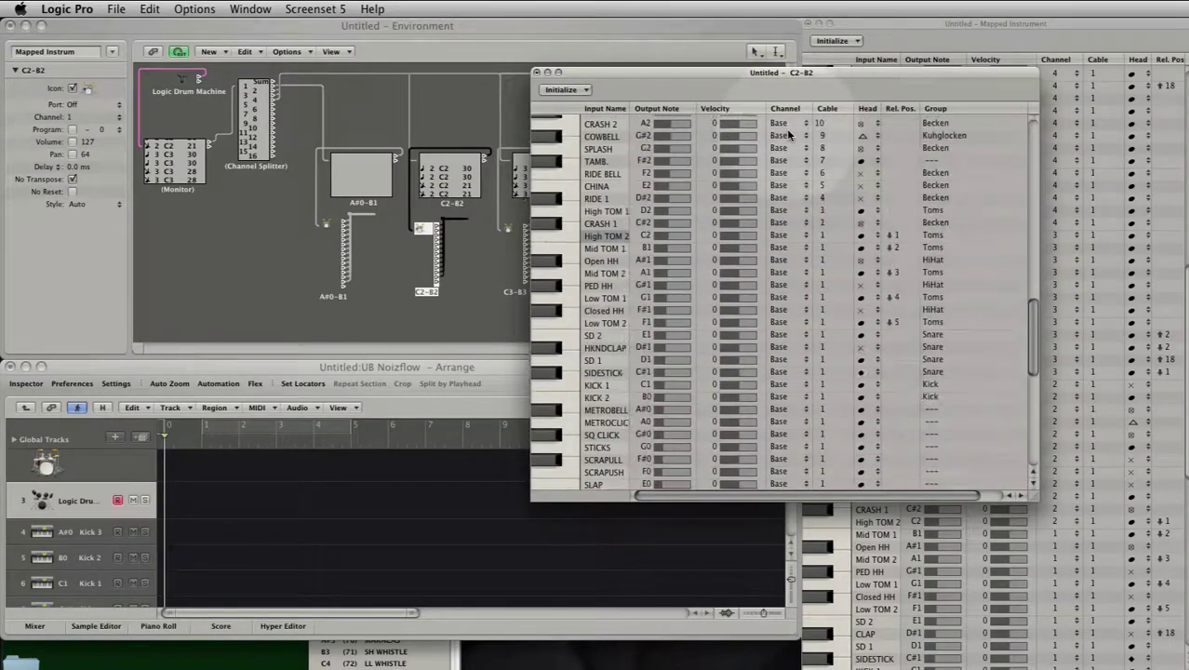
pyautogui.scroll(2, 789, 135)
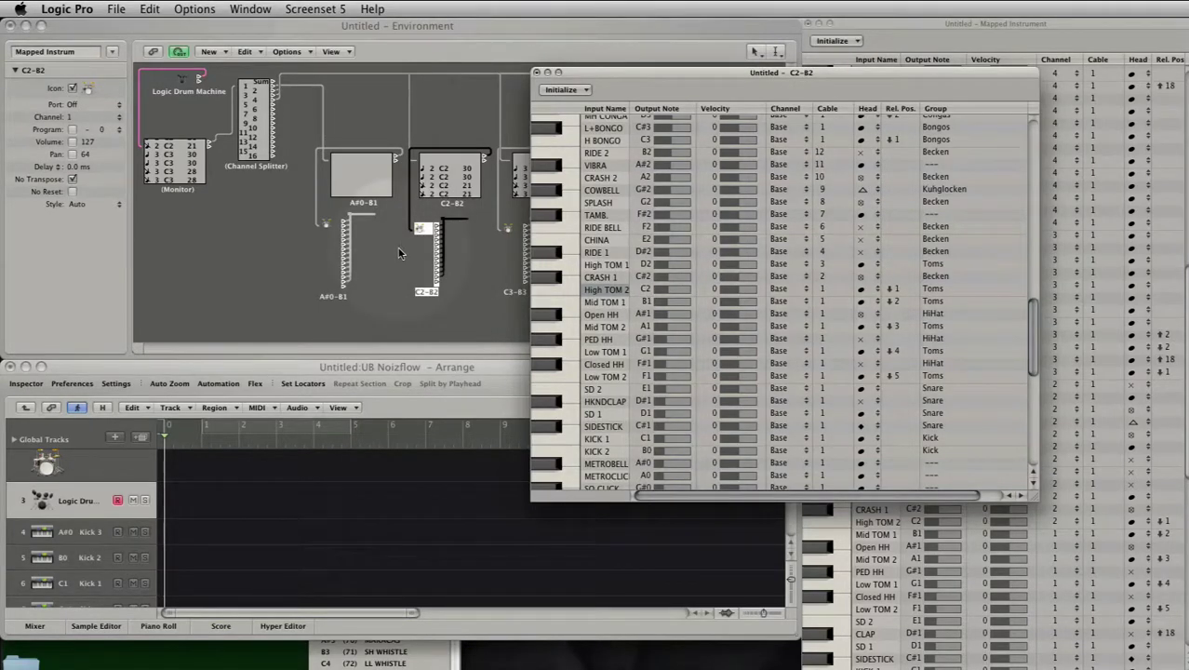
pyautogui.click(401, 255)
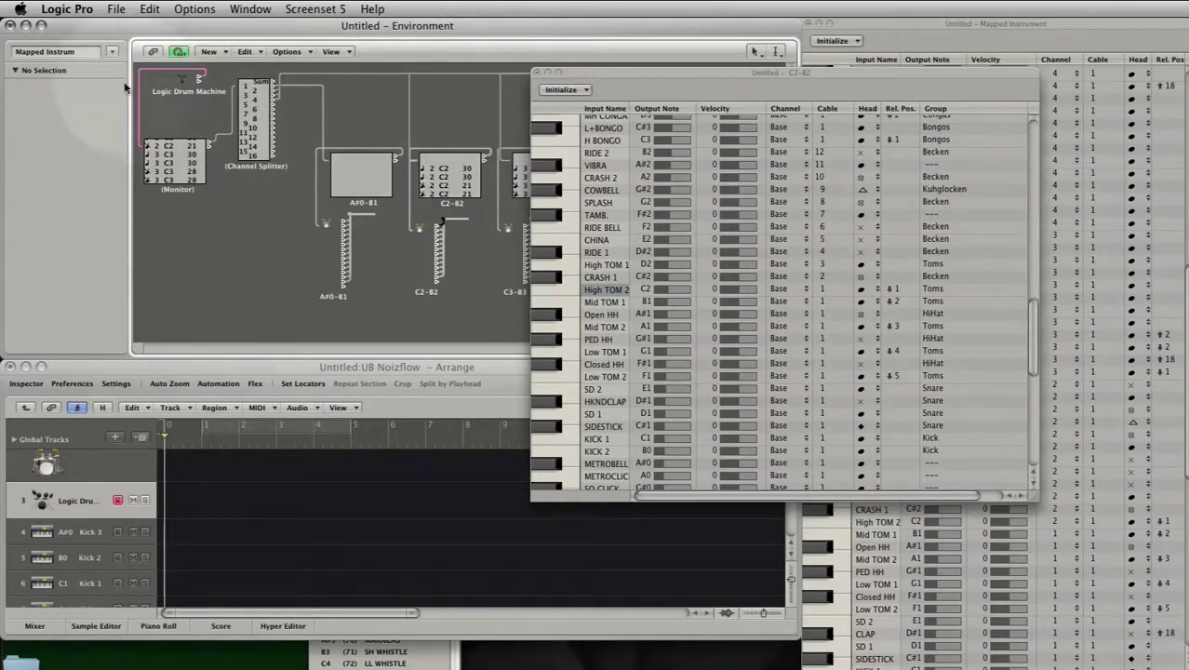
# Check the Environment Layer pop-up, leaving the Mapped Instrum layer showing.
pyautogui.click(111, 52)
pyautogui.scroll(3, 93, 74)
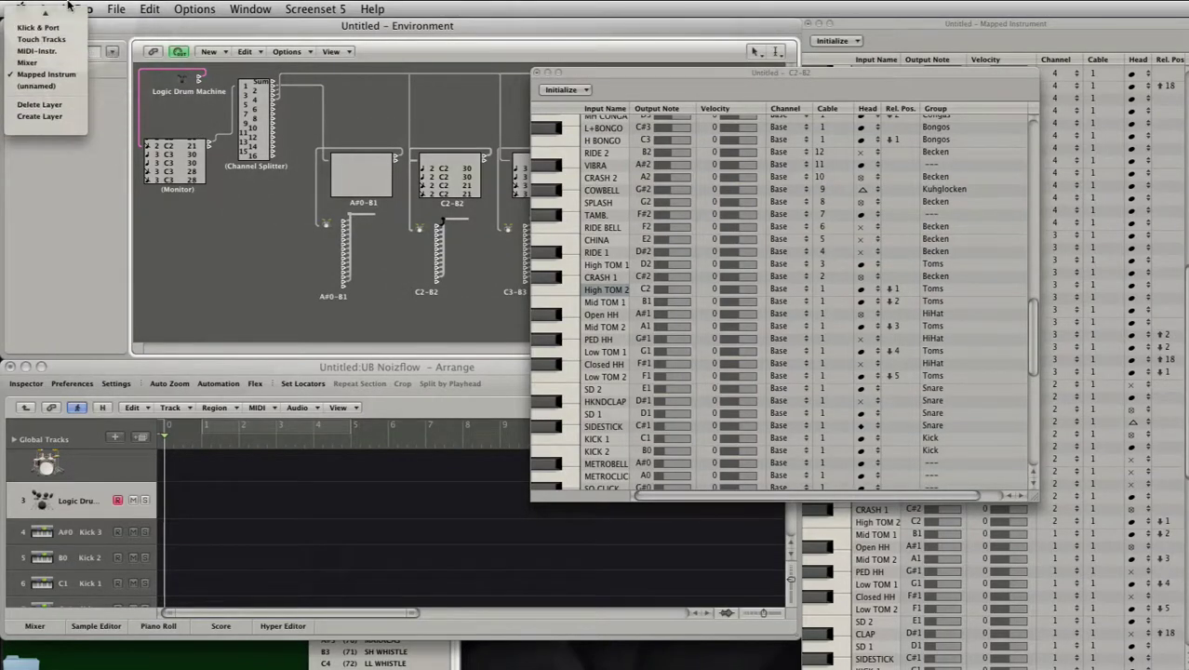
pyautogui.click(79, 86)
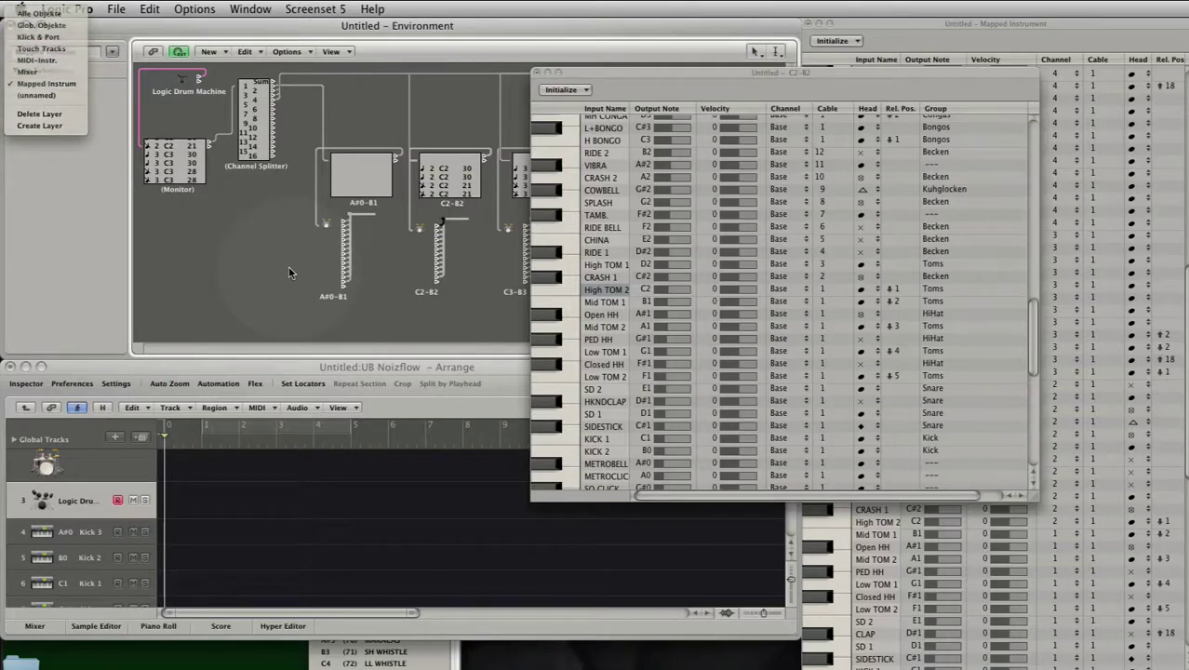
# View the C2-B2 outlet's Mixer > Software Instrument destinations without changing them, then close the C2-B2 editor.
pyautogui.press('alt')
pyautogui.keyDown('alt'); pyautogui.click(441, 288); pyautogui.keyUp('alt')
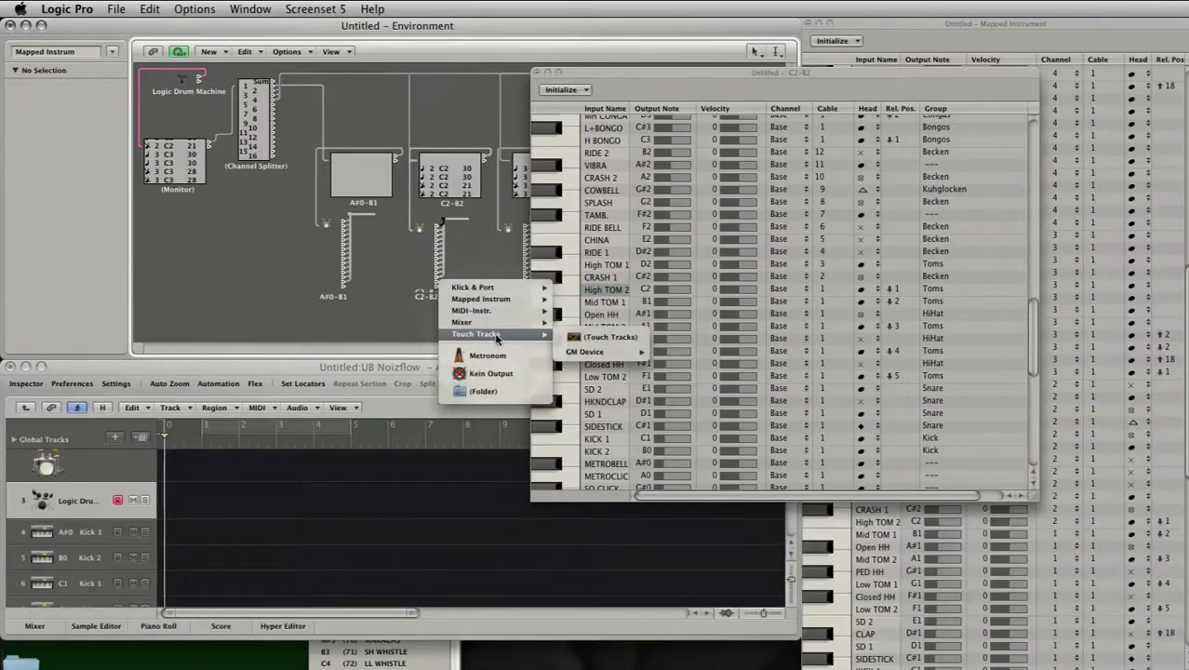
pyautogui.moveTo(520, 322)
pyautogui.moveTo(606, 359)
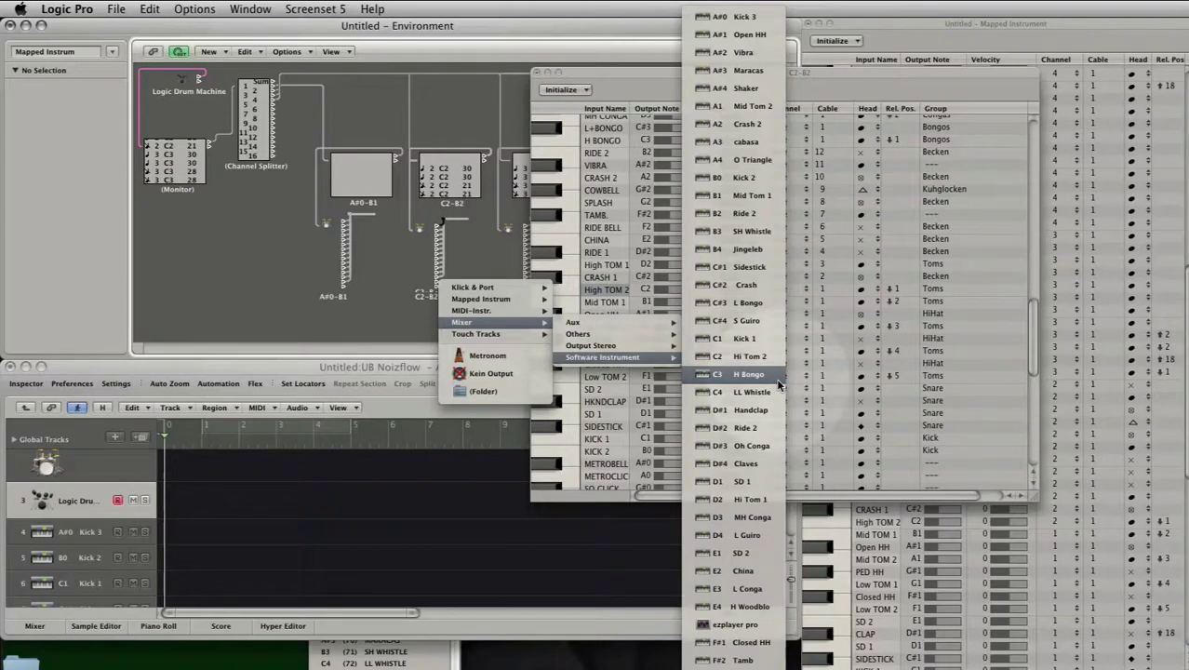
pyautogui.click(537, 76)
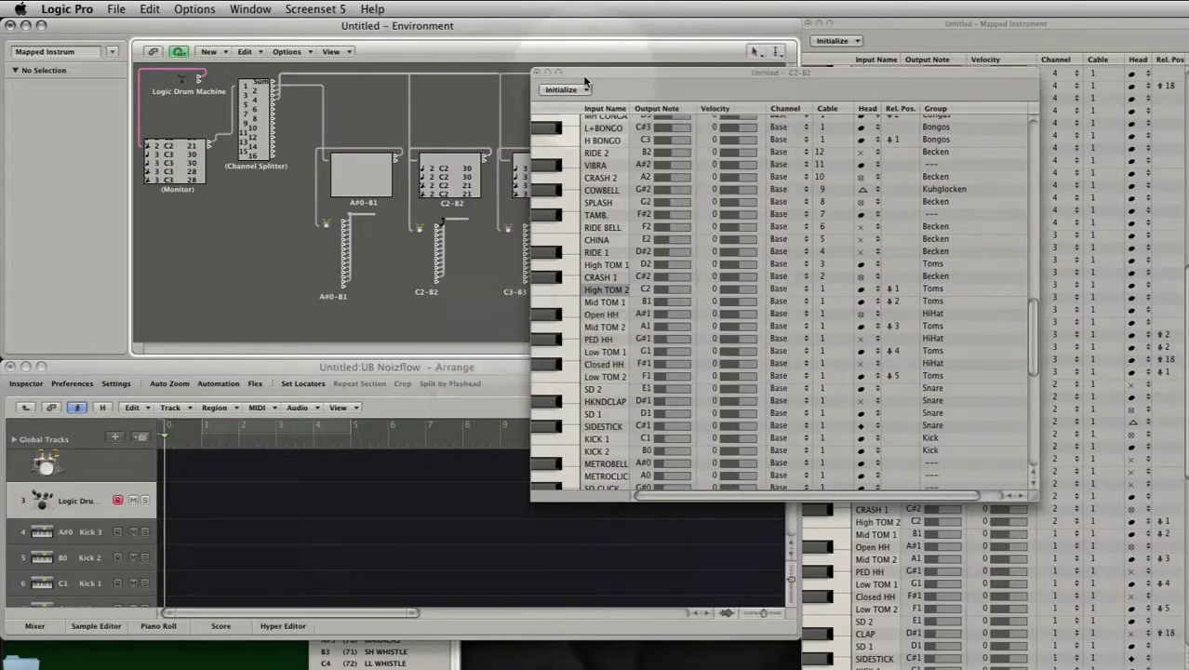
pyautogui.click(536, 73)
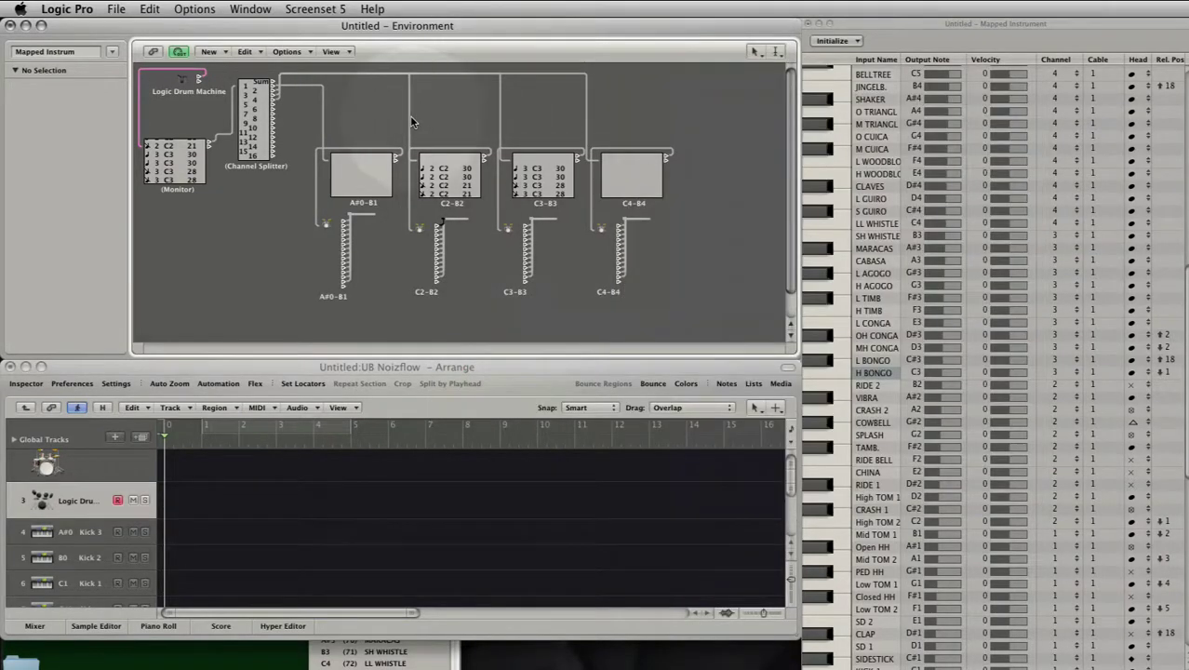